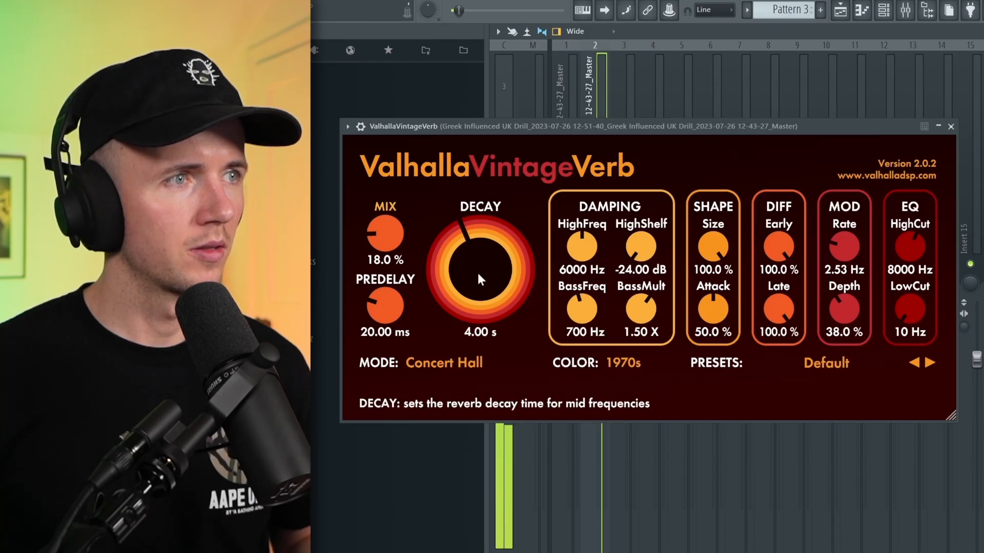
Shorten the ValhallaVintageVerb decay to 1.95 s and lower its predelay
drag(478, 278, 481, 285)
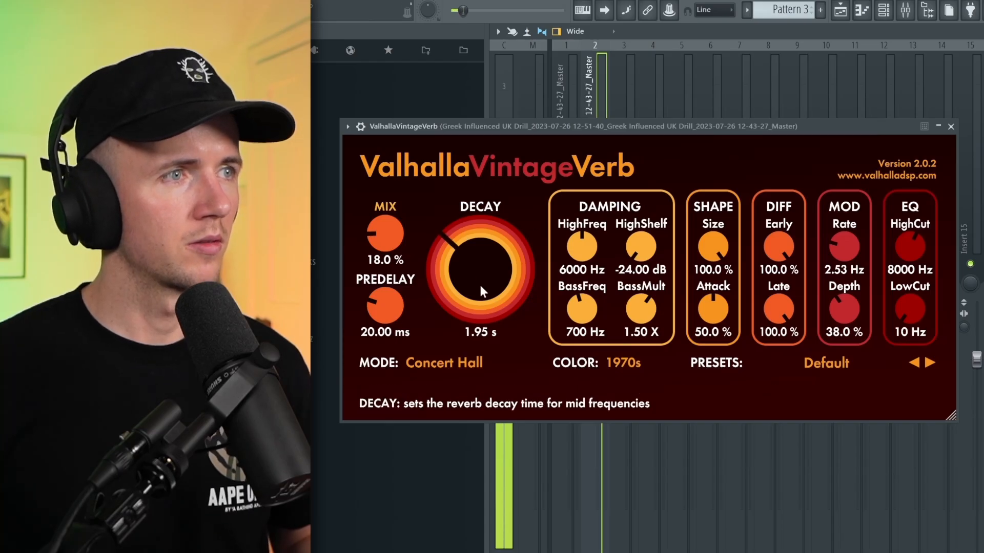
drag(395, 306, 399, 326)
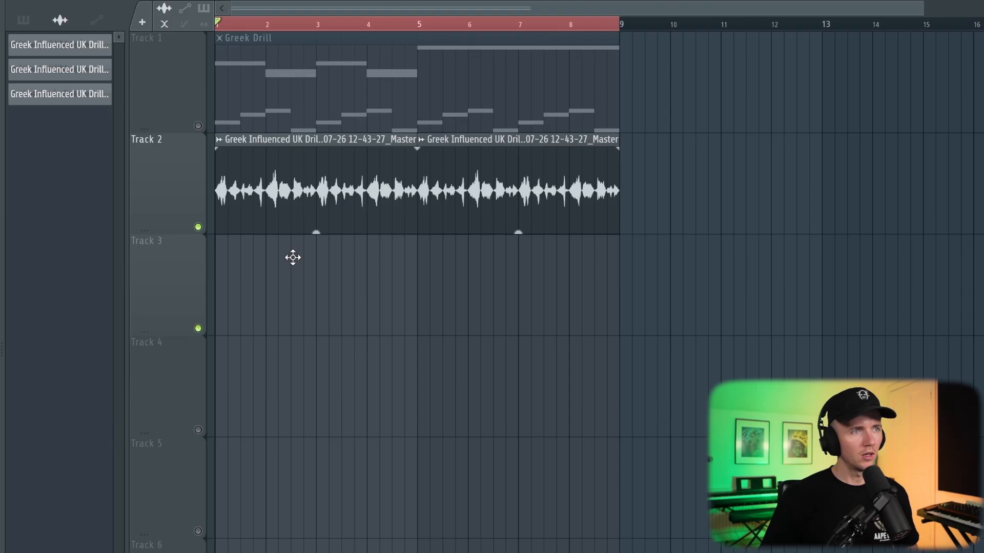
Place a copy of the melody audio clip at bar 1 on Track 3, make it unique and raise its pitch
click(284, 293)
click(226, 241)
click(260, 287)
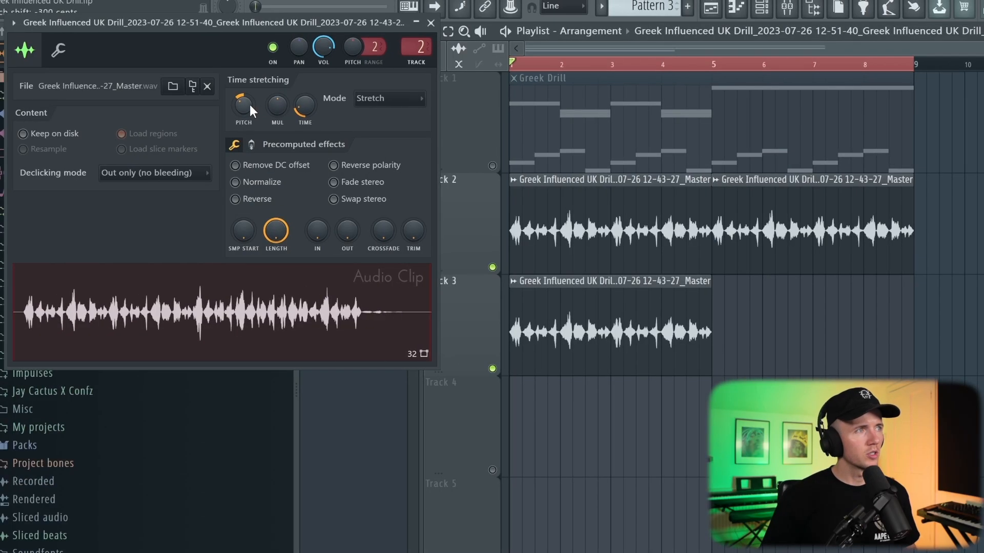
drag(250, 105, 250, 82)
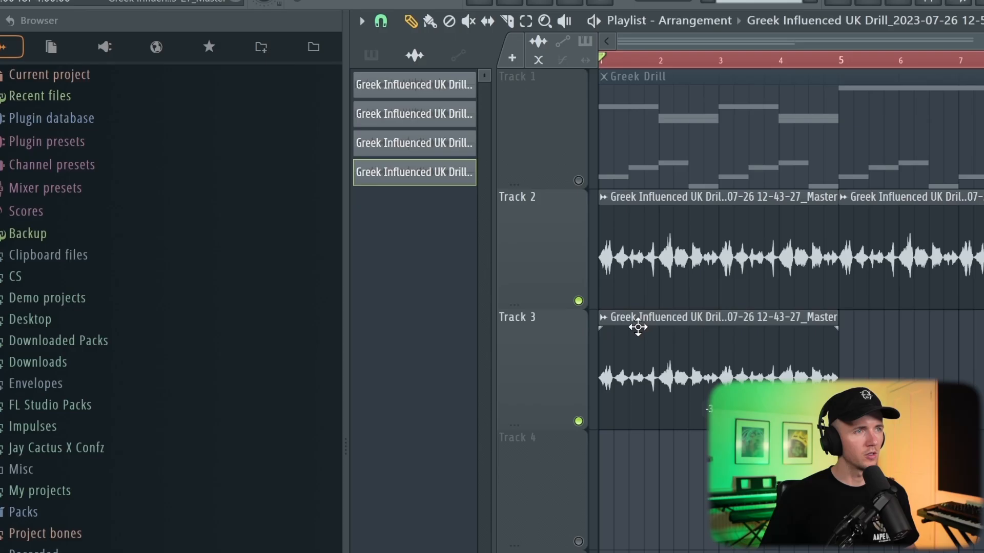
double_click(637, 325)
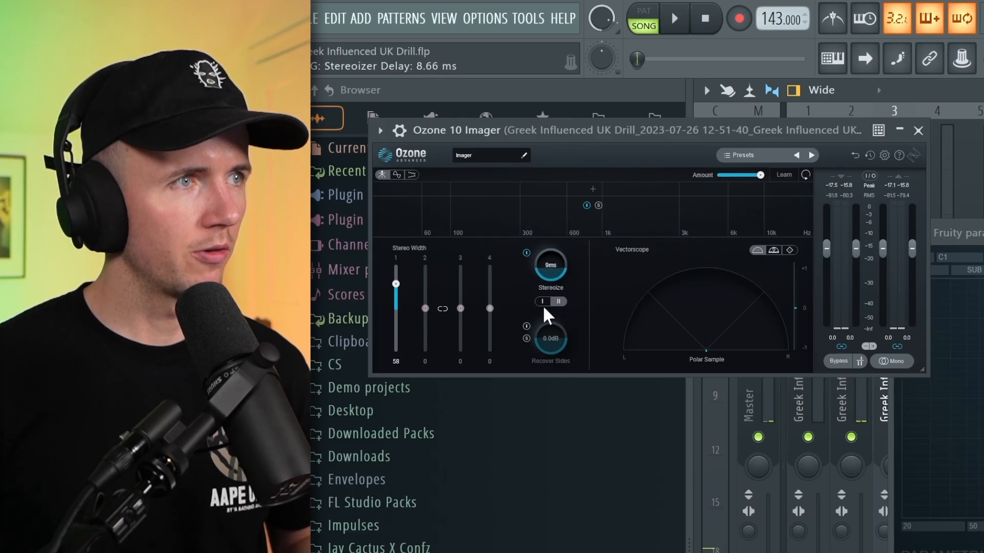
Adjust the first band's stereo width in Ozone Imager during playback and set PanCake's LFO rate to 1 Bar (4/4)
key(space)
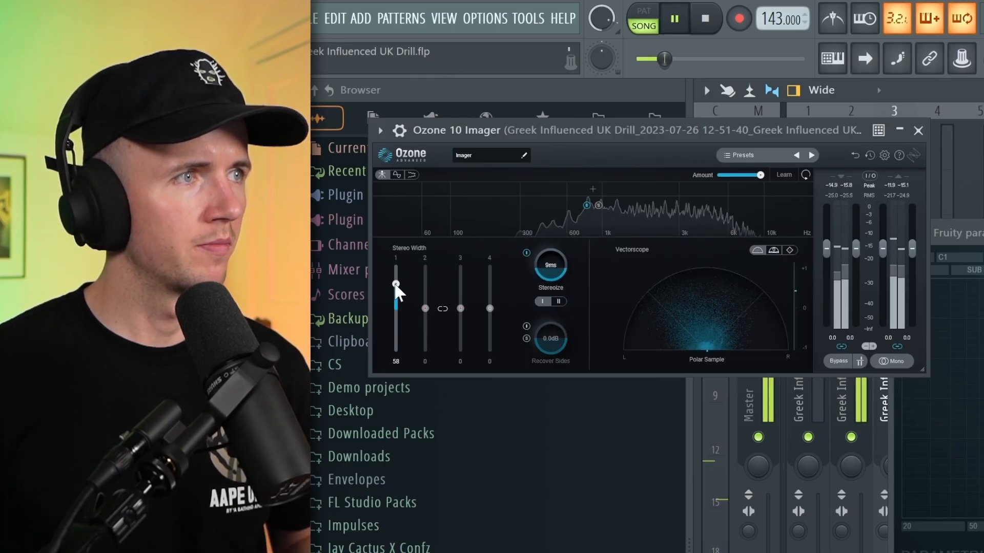
drag(395, 284, 397, 288)
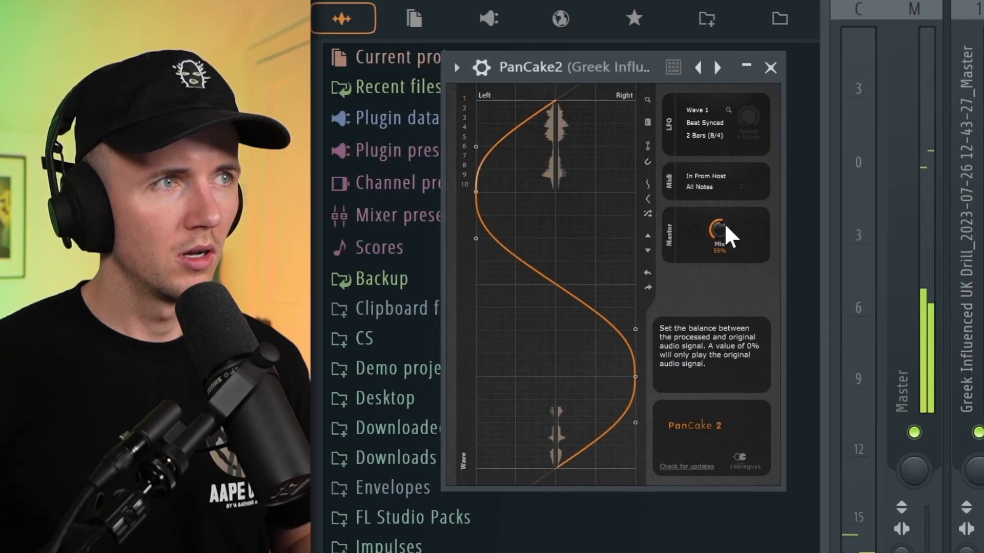
click(720, 134)
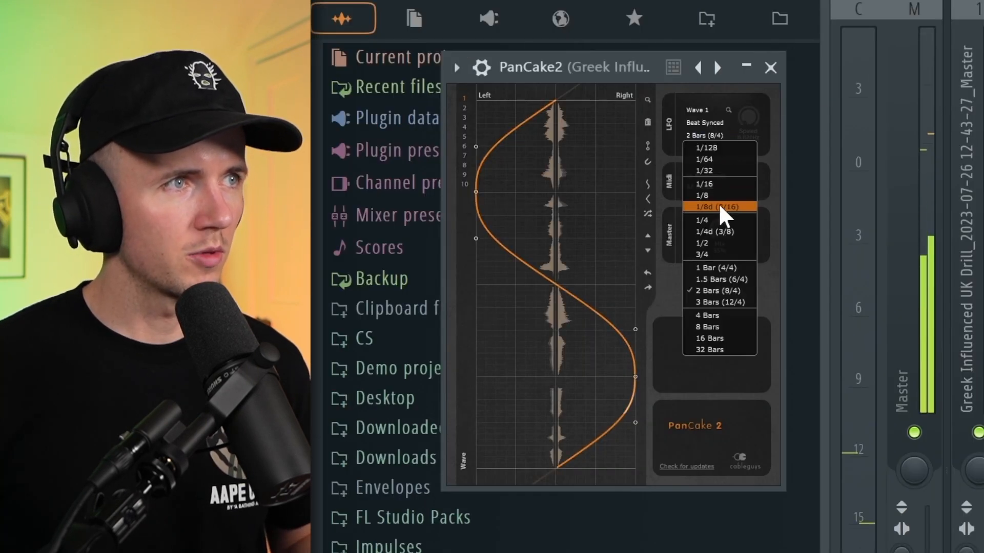
click(726, 266)
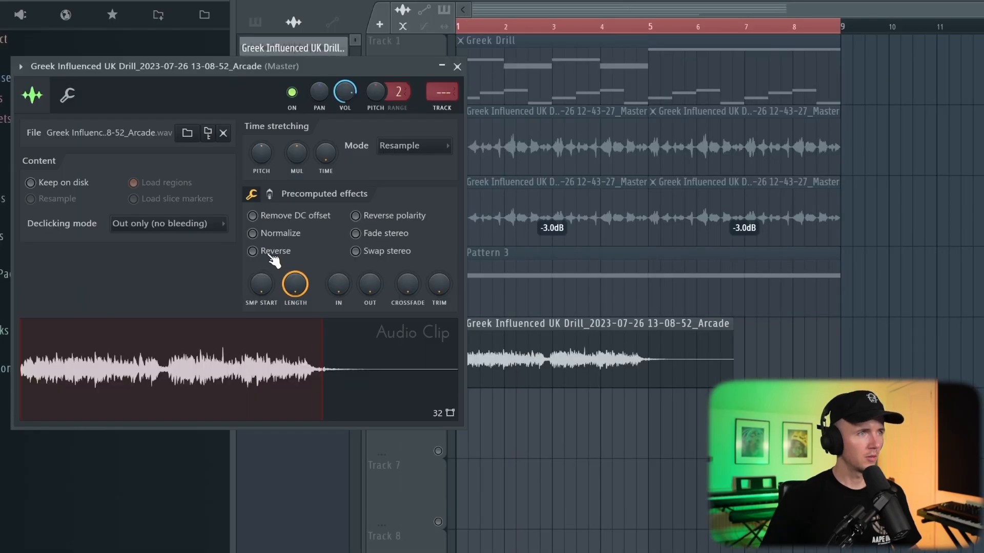
Reverse the Arcade audio clip, move it to start at bar 1, and play the arrangement
click(270, 255)
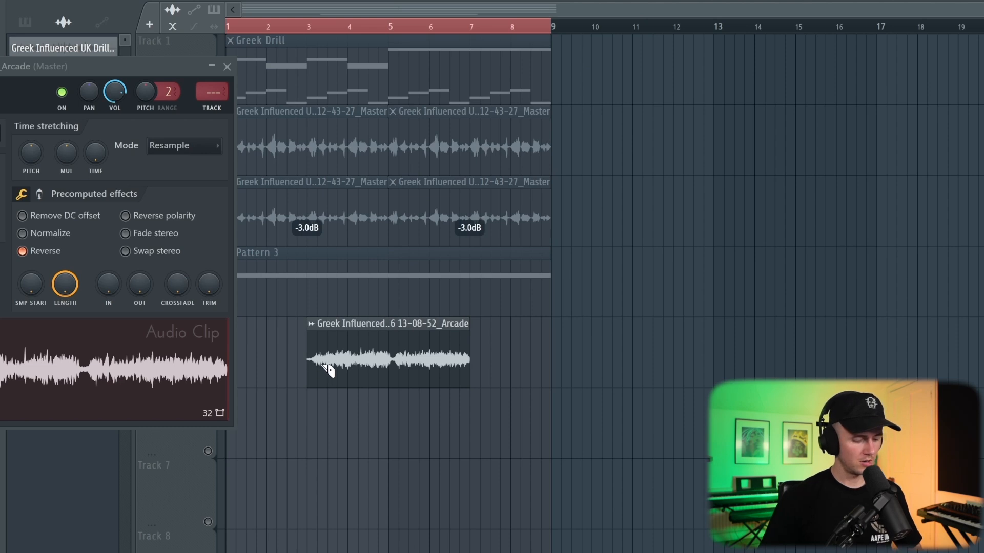
drag(328, 369, 258, 369)
key(space)
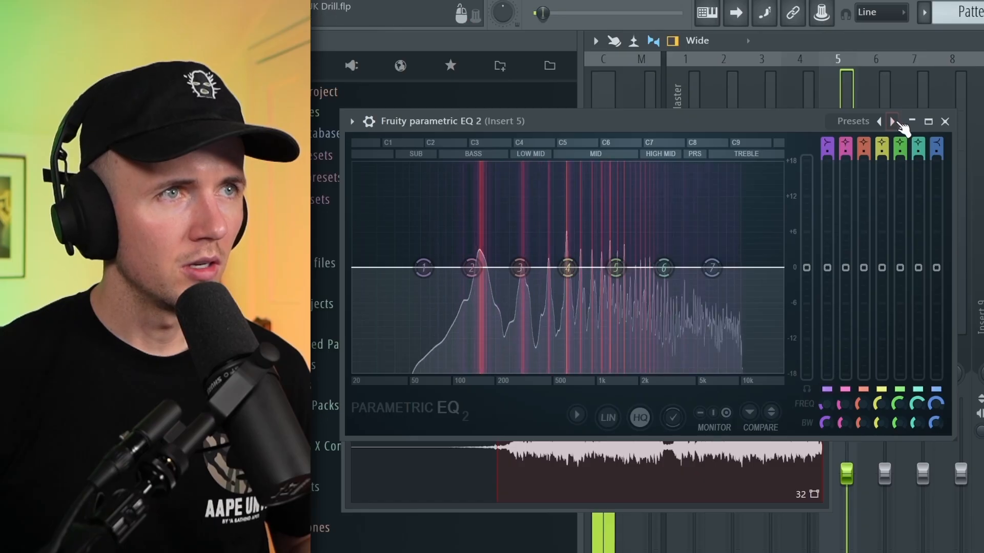
Load the 20Hz + 18kHz cut preset in the Insert 5 equalizer and raise its low-cut frequency
click(892, 122)
click(892, 122)
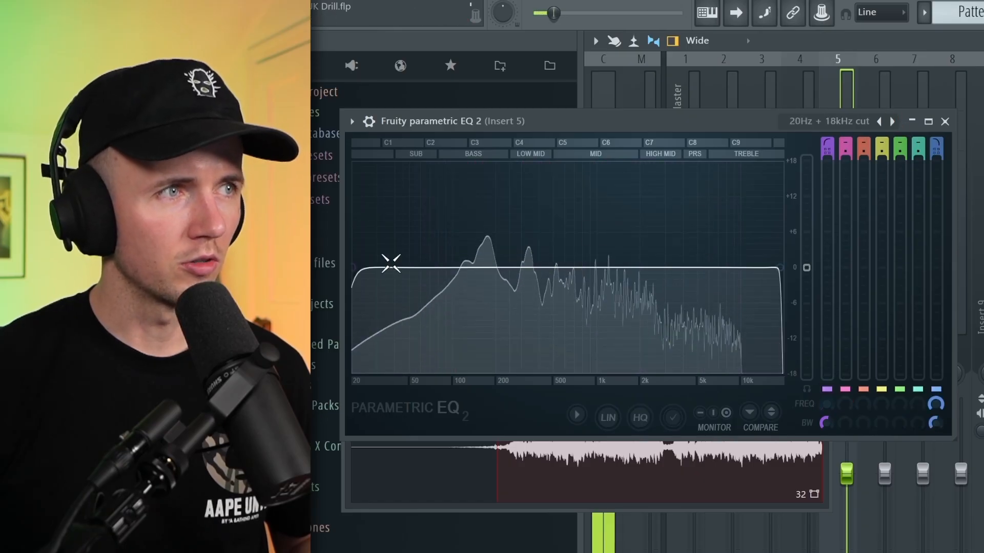
drag(358, 267, 481, 267)
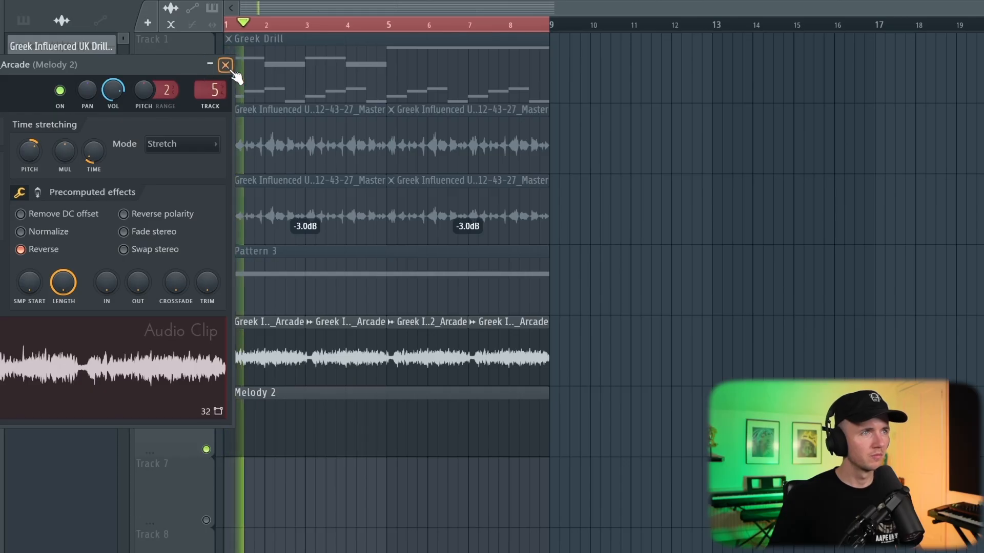
Close the Arcade clip settings and place consecutive B3 notes in the Melody 2 piano roll
click(225, 65)
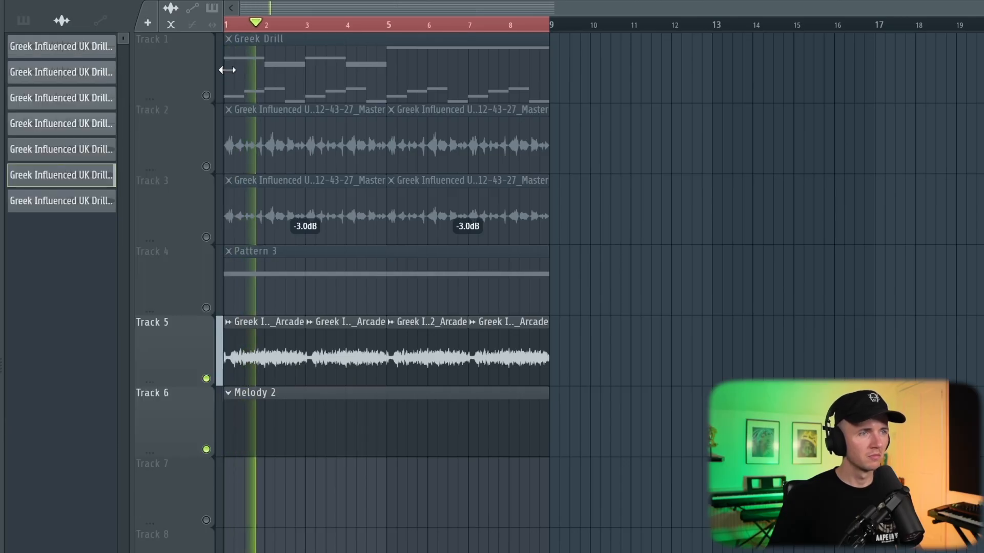
key(F7)
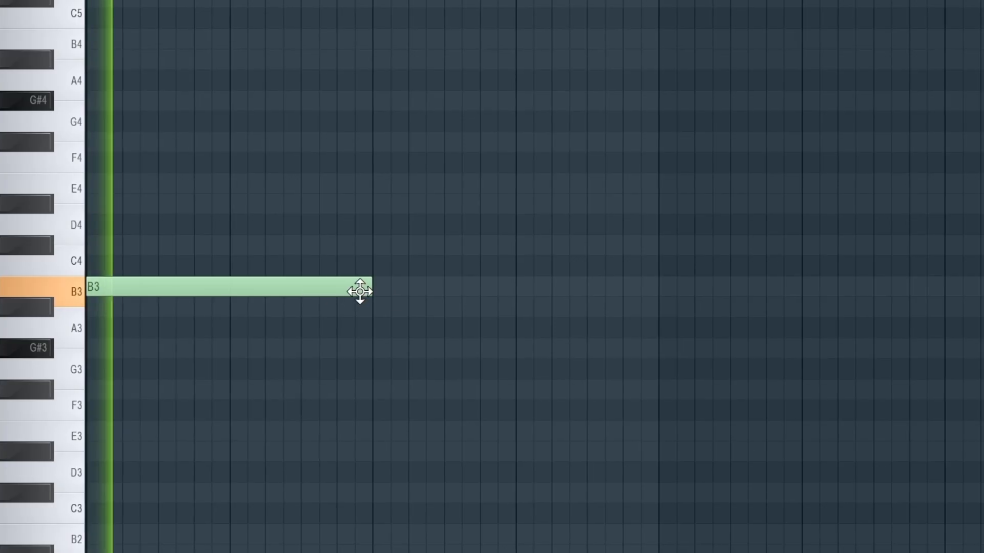
click(374, 288)
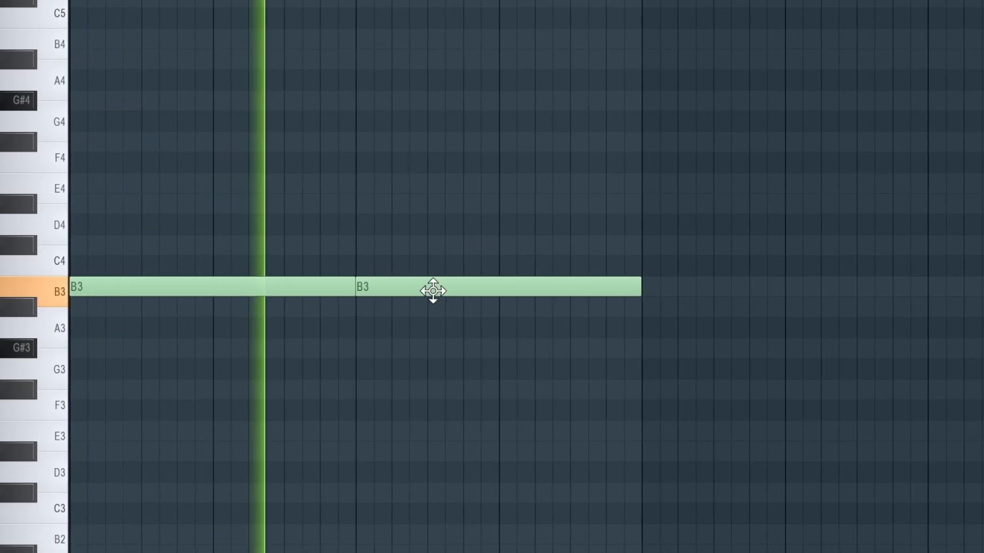
click(637, 294)
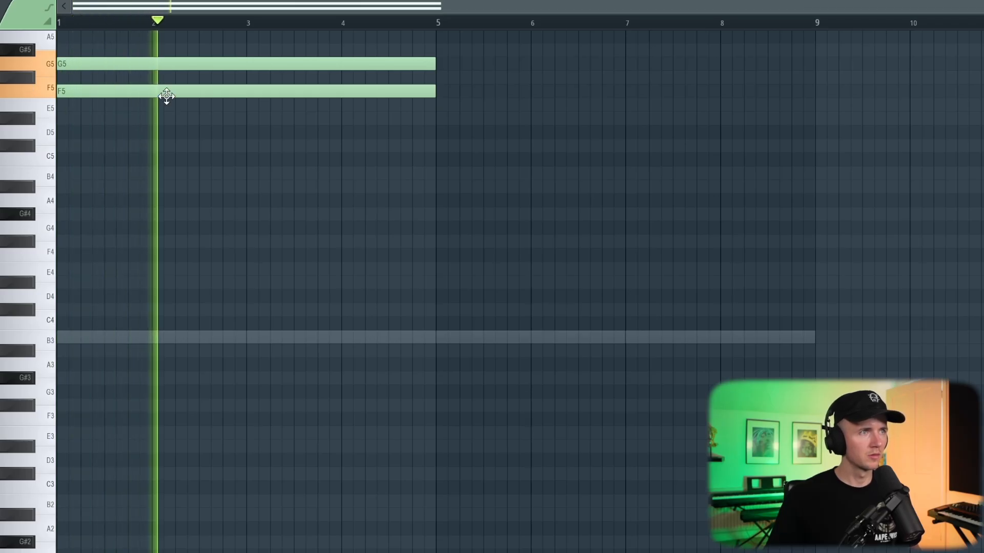
Delete the F5 note and continue the G5 line with another note starting at bar 5
right_click(164, 93)
click(439, 64)
key(space)
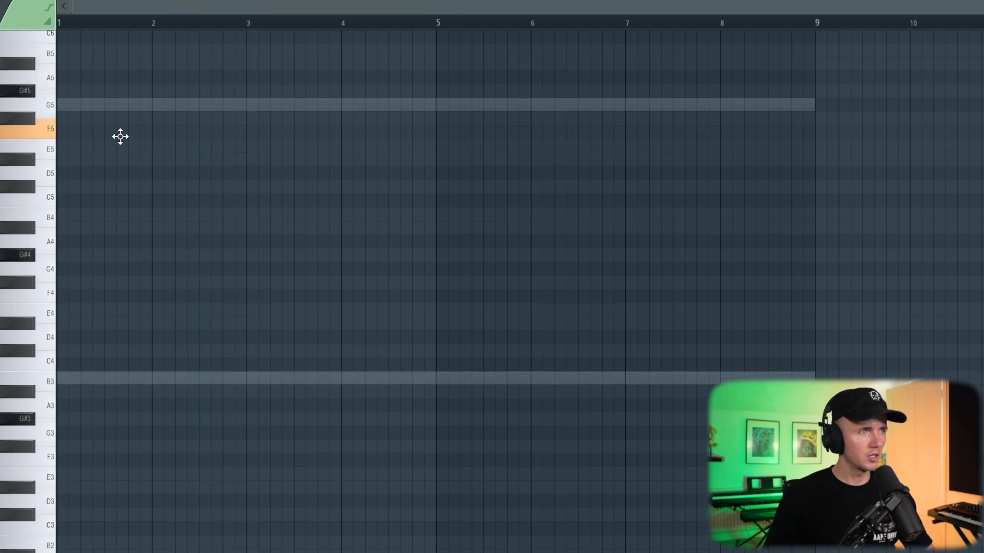
Place an F5 note at bar 1 for the next texture layer and play back the Melody 2 layers
click(120, 119)
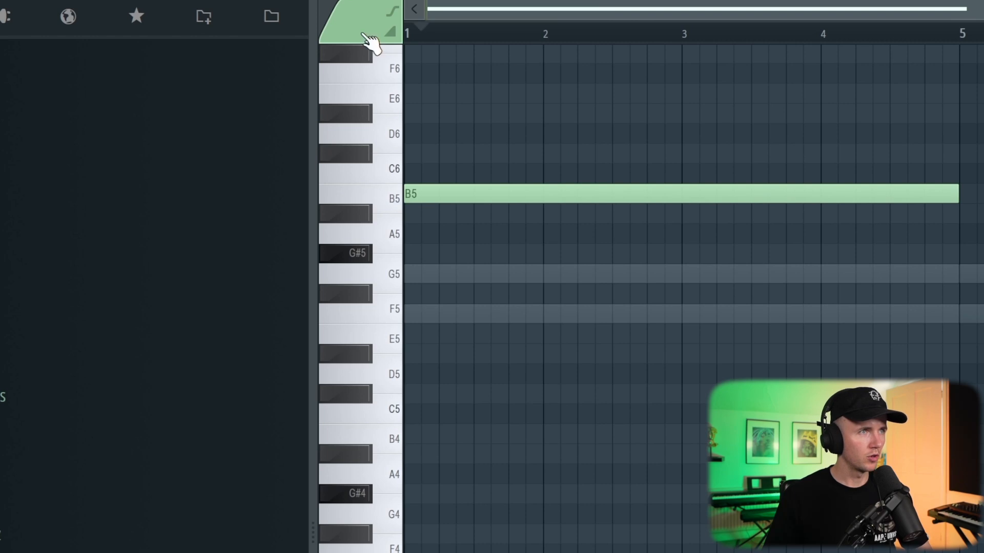
key(space)
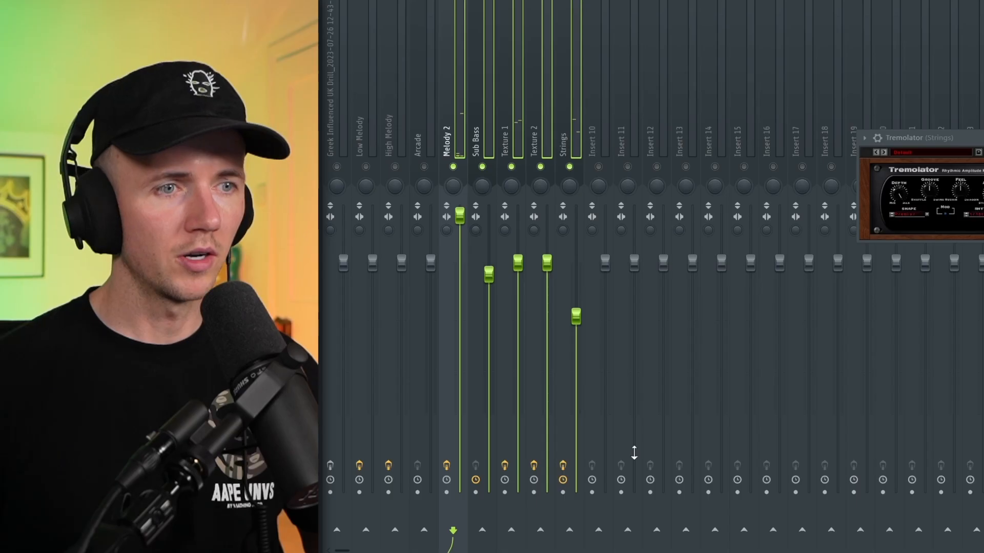
Route the selected Melody 2 mixer tracks to Insert 10 and lower the Kickstart 2 mix on that insert
right_click(610, 534)
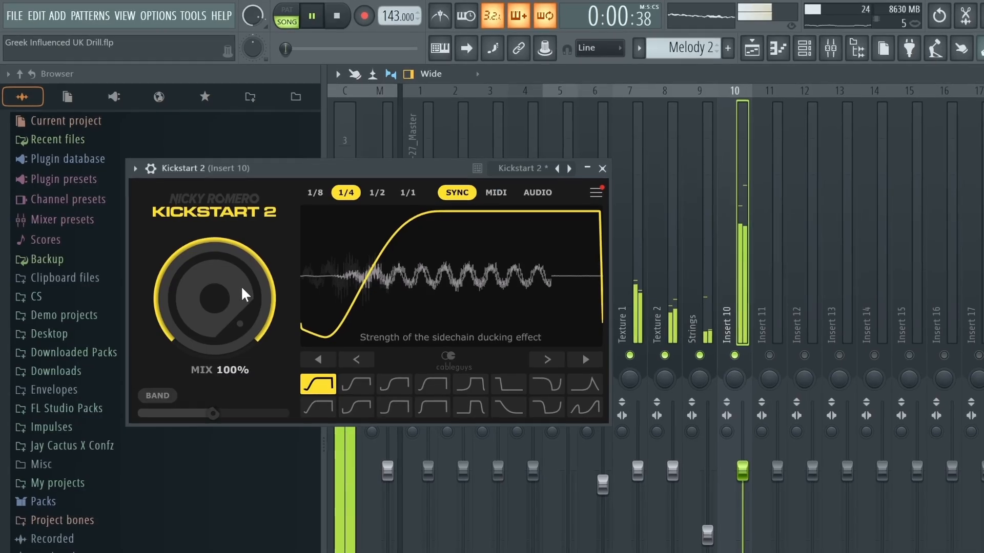
drag(242, 285, 220, 304)
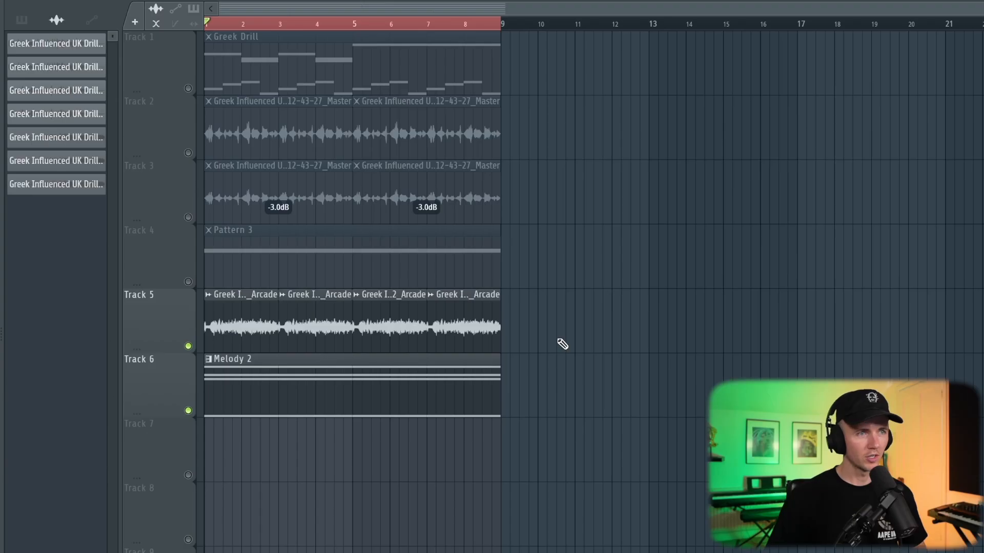
Move the Track 5 and Track 6 clips to start at bar 9 and extend the piano clip on Track 12 to eight bars
drag(549, 287, 244, 416)
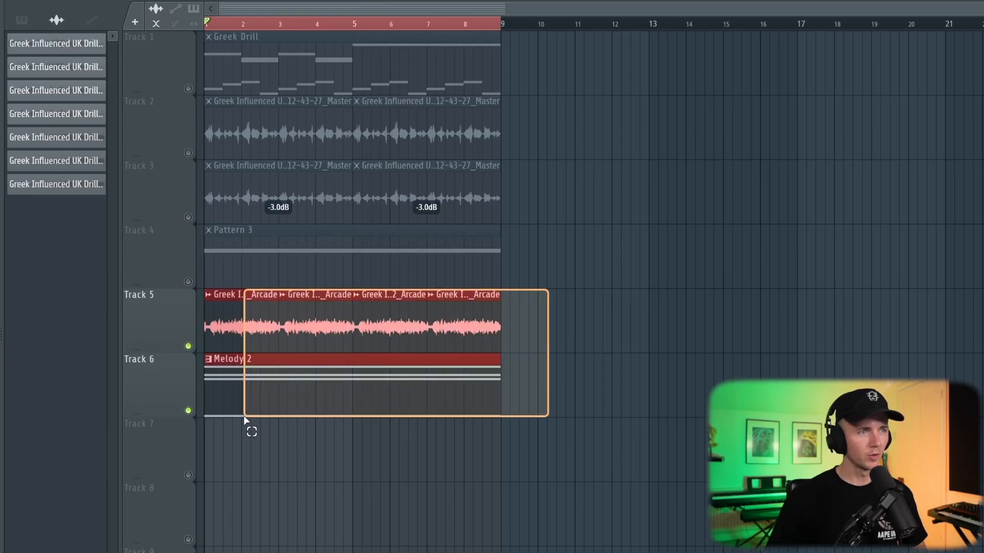
drag(257, 369, 558, 380)
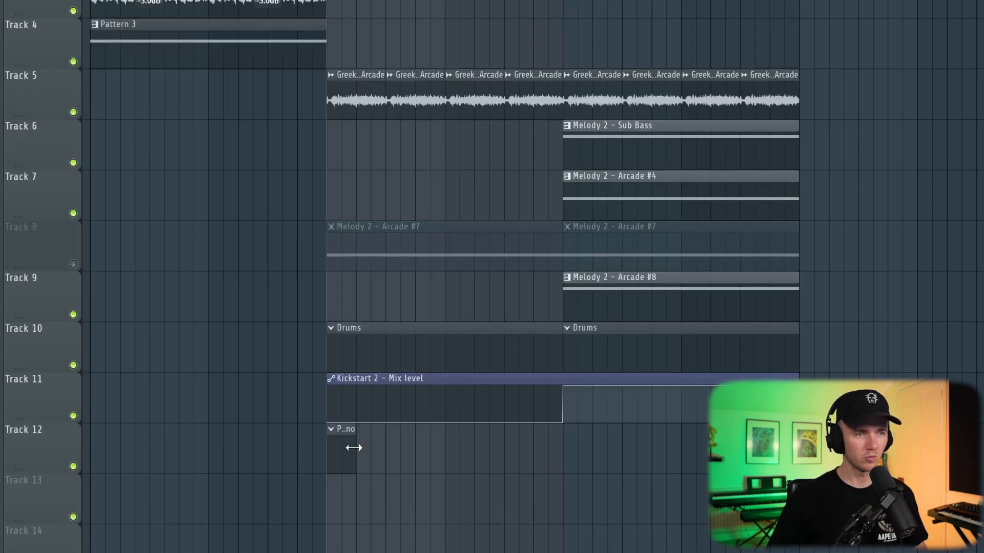
drag(351, 446, 567, 462)
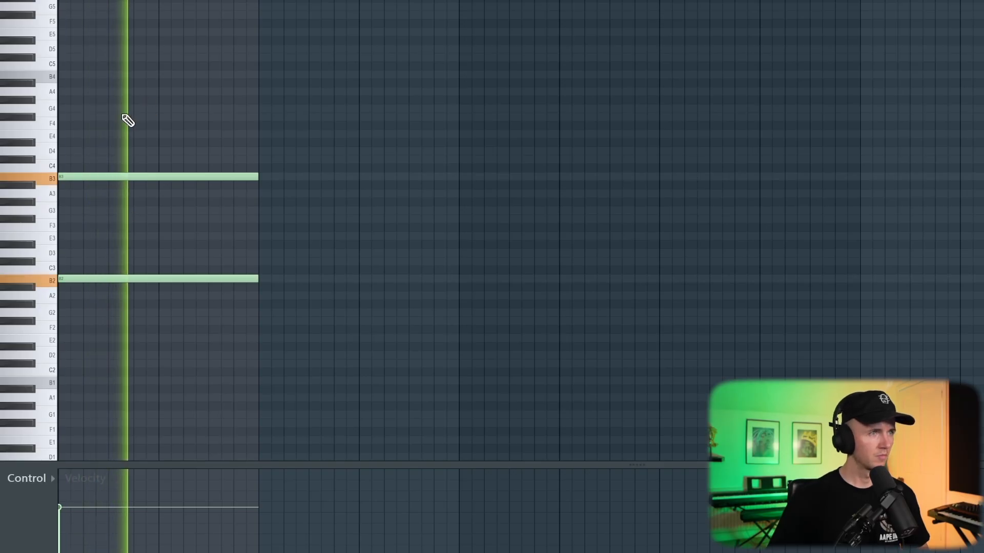
Add an F#4 note above the B2 and B3 notes and duplicate the piano chord into the following bars
click(125, 117)
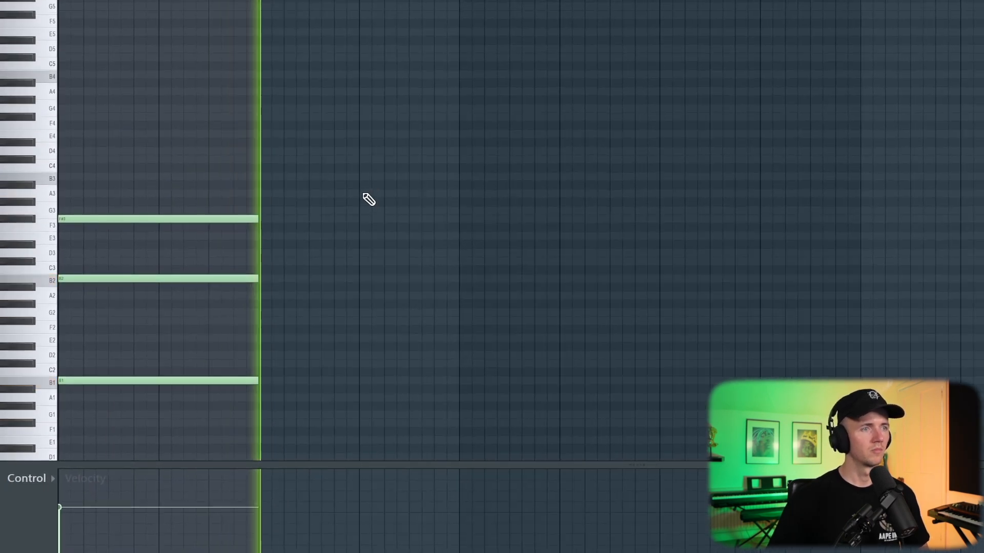
key(ctrl+b)
key(ctrl+d)
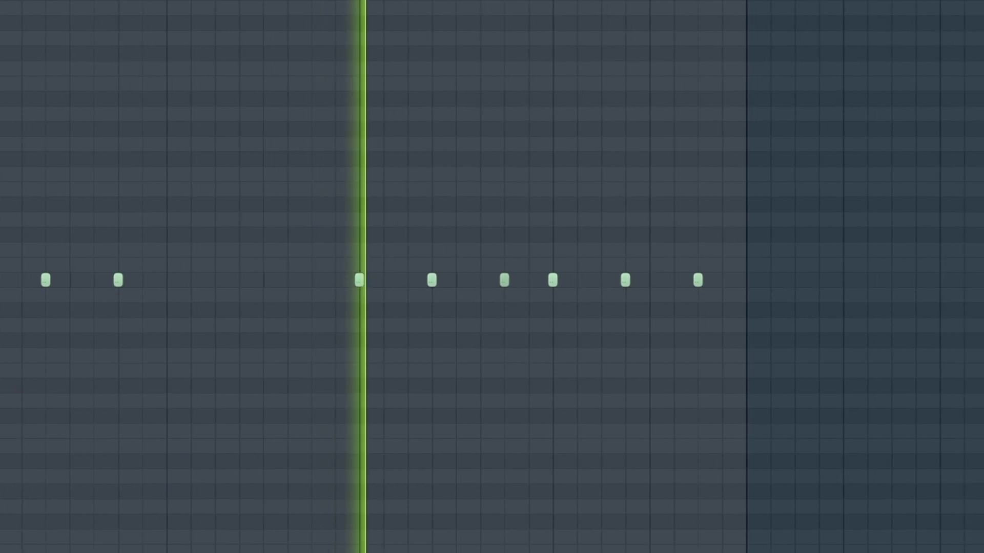
Duplicate the short-note percussion pattern into the following bars
key(ctrl+b)
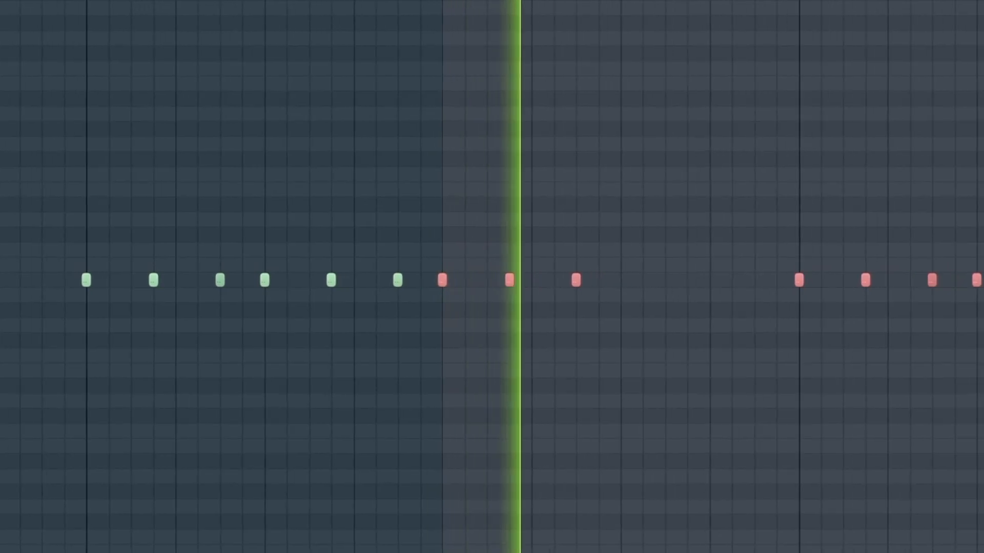
scroll(492, 277, down, 1)
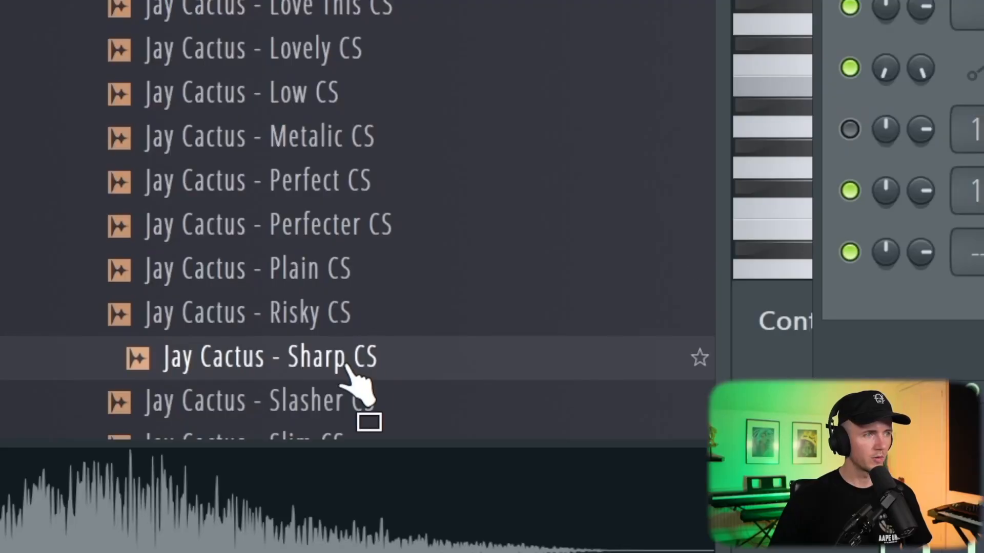
Add the Jay Cactus - Sharp CS sample to the channel rack and copy its three-note group from bar 2 to bar 4
drag(351, 361, 509, 422)
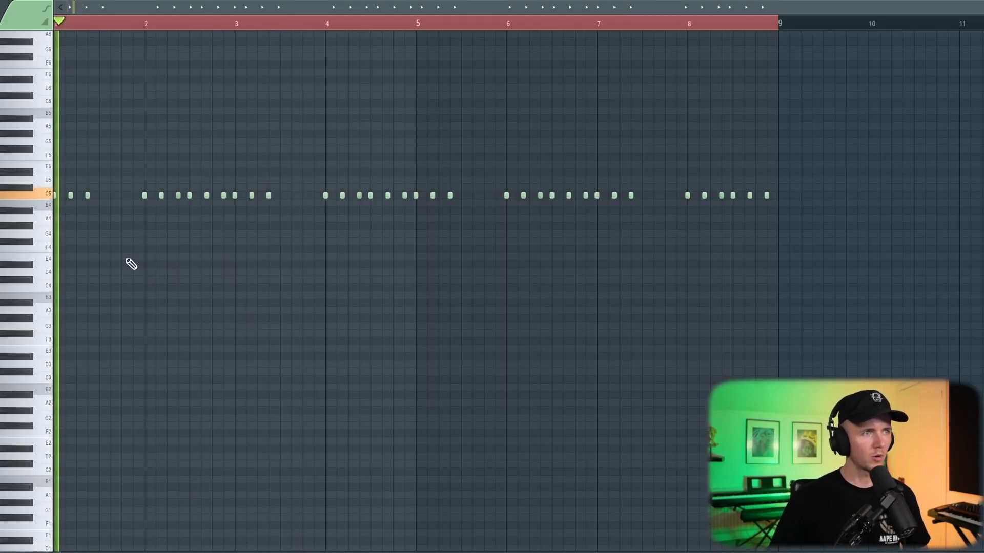
scroll(145, 196, up, 2)
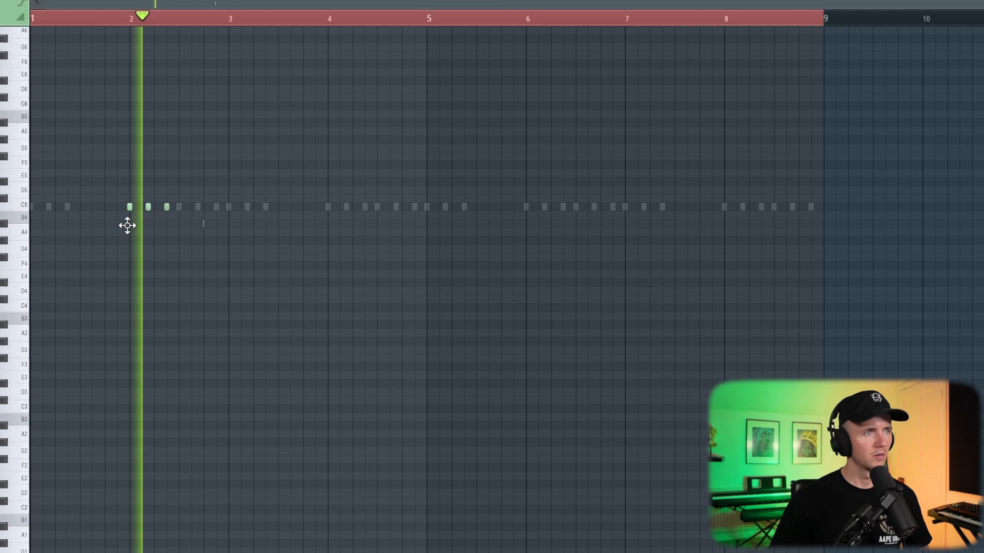
drag(238, 170, 47, 277)
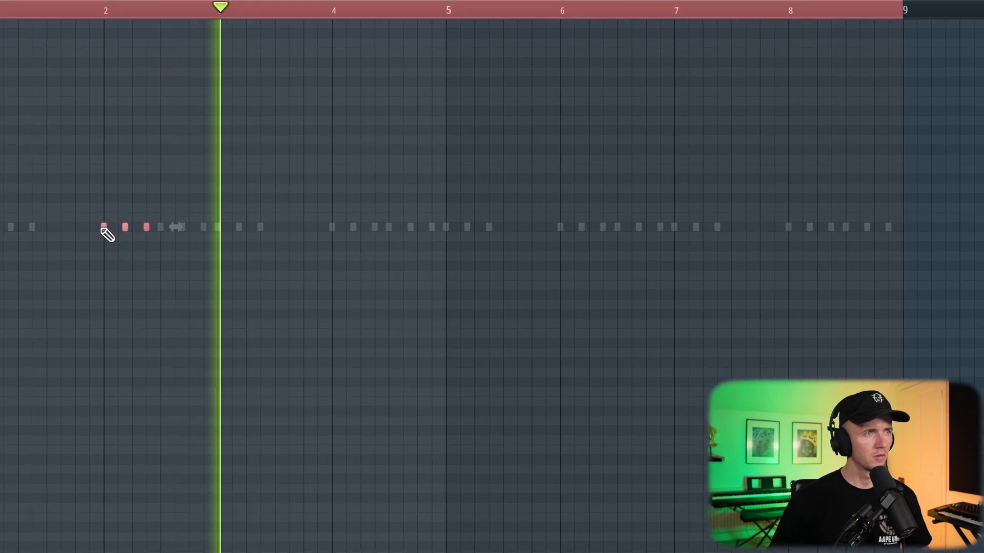
drag(90, 235, 330, 234)
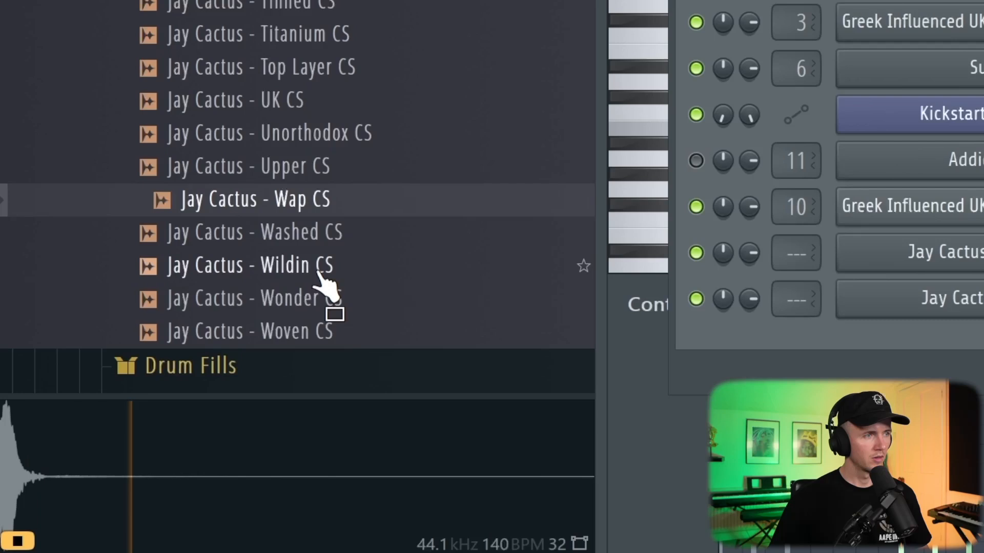
Audition the Jay Cactus - Wonder CS sample and add it to the channel rack
click(320, 298)
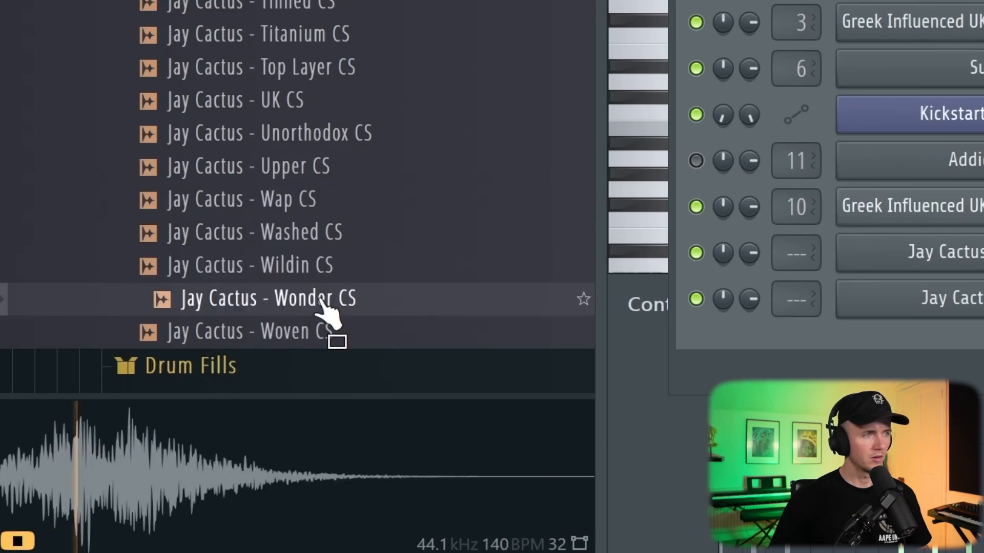
drag(323, 308, 558, 486)
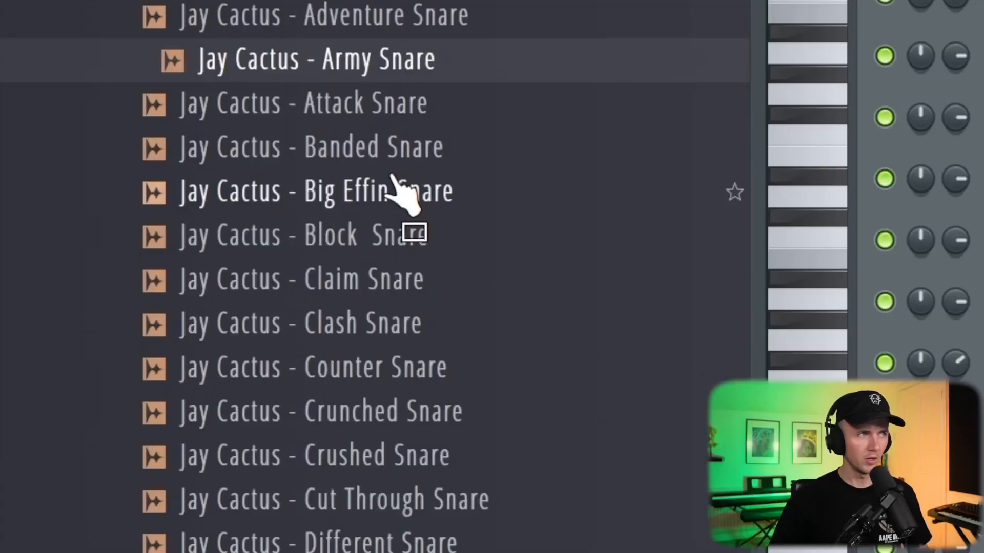
Audition snare samples, add Jay Cactus - Claim Snare to the channel rack and place a hit on step 9
click(390, 191)
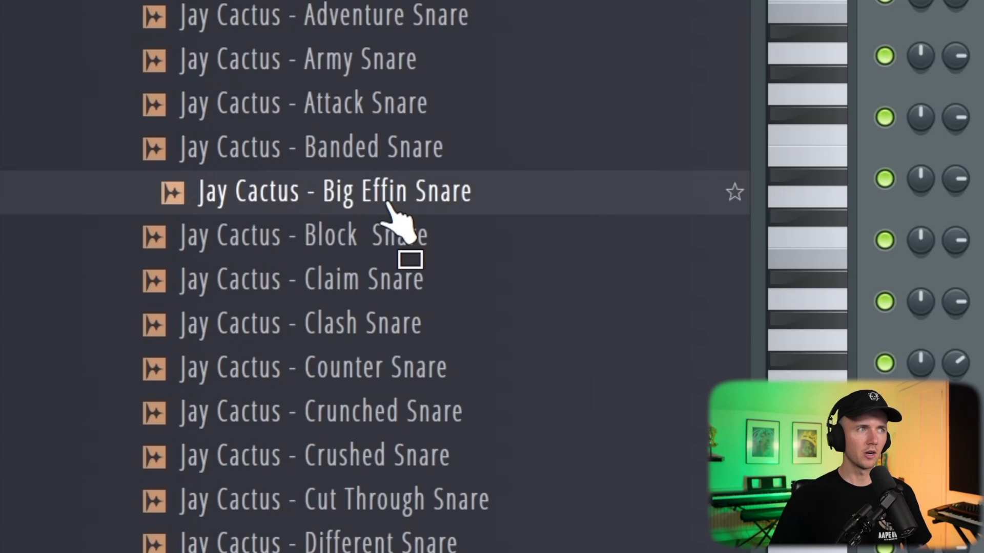
click(384, 239)
click(389, 282)
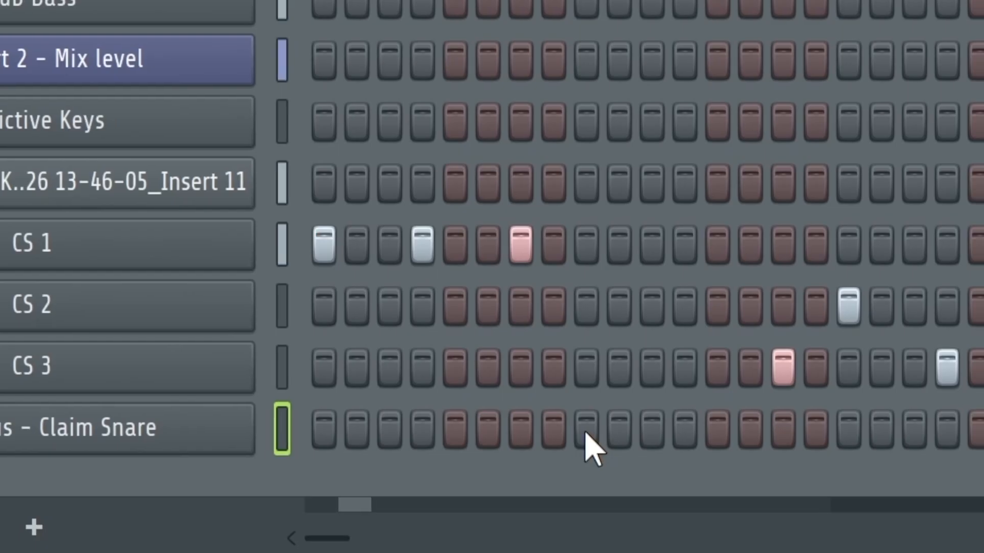
click(586, 424)
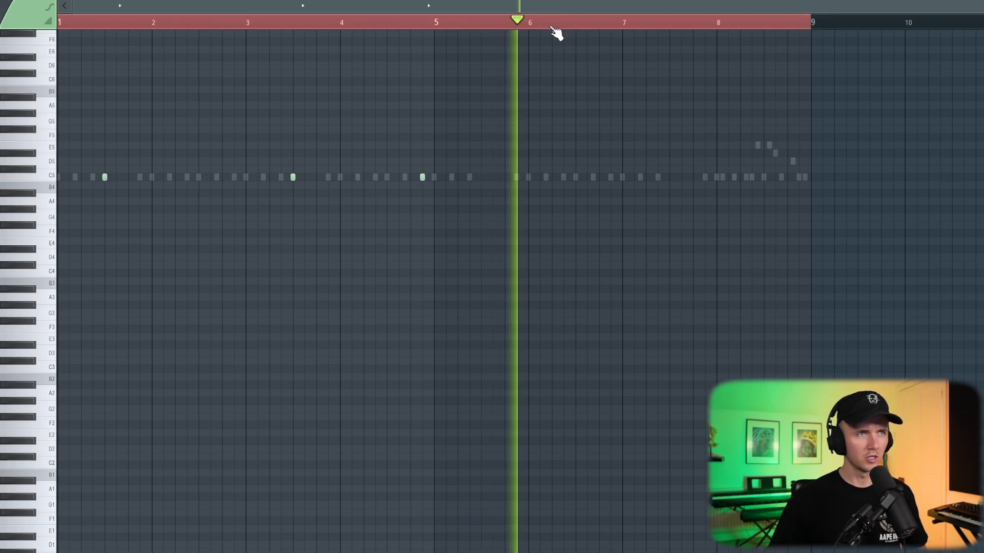
Duplicate the three-note snare pattern from bars 1–4 into bars 5–8 and add an extra C5 snare hit in bar 8
drag(550, 27, 433, 26)
key(ctrl+b)
key(ctrl+a)
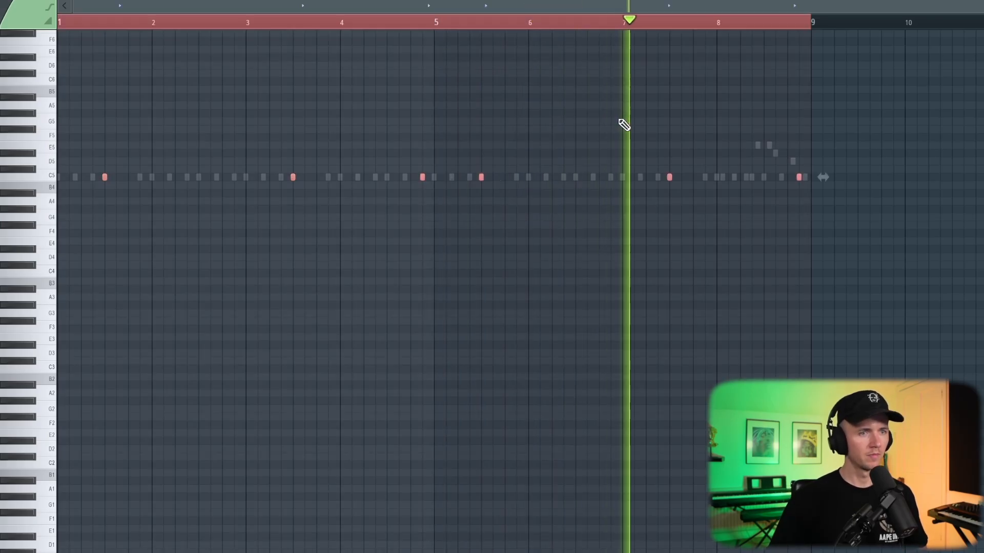
key(ctrl+d)
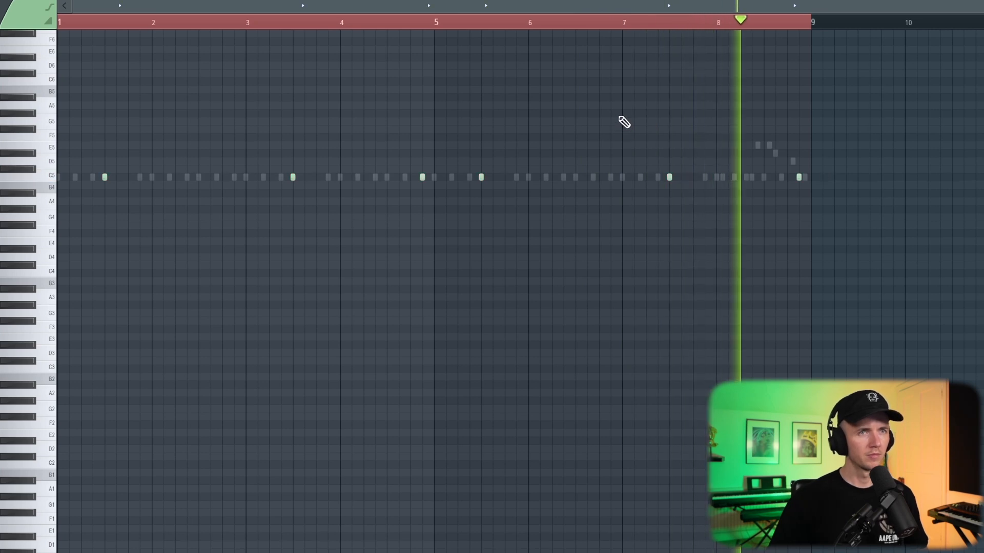
click(722, 22)
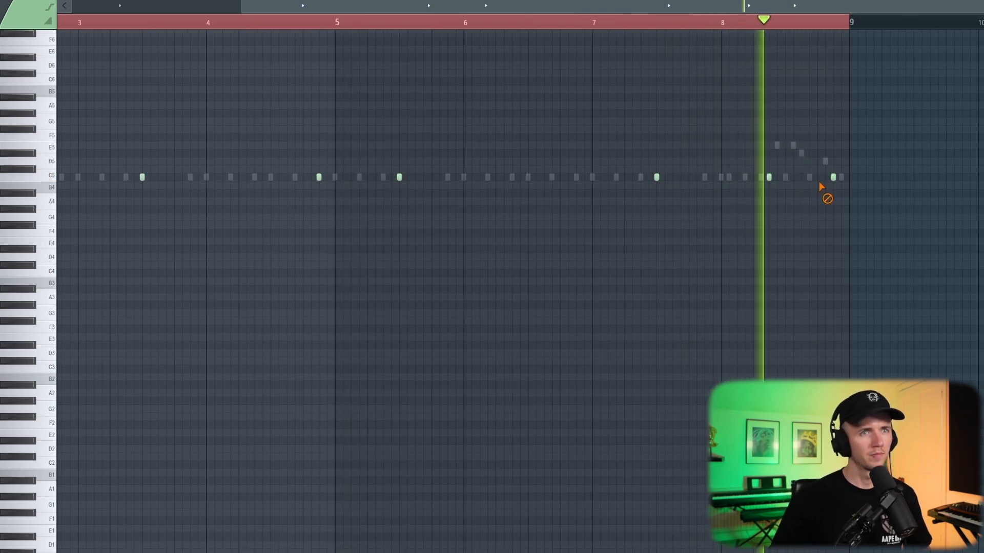
scroll(738, 293, down, 2)
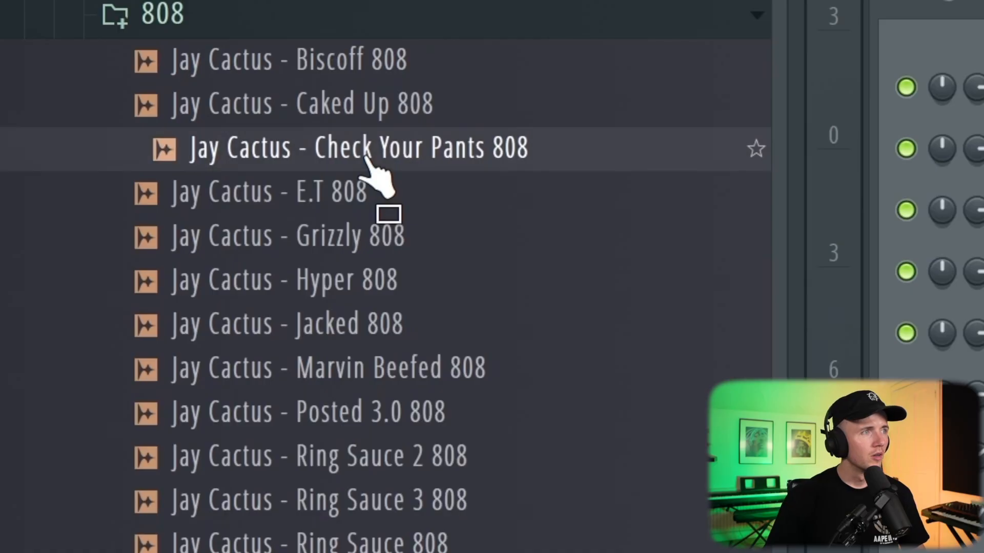
Audition the 808 samples, add Jay Cactus - Stacks 808 to the channel rack and place a B4 note at bar 3
click(389, 324)
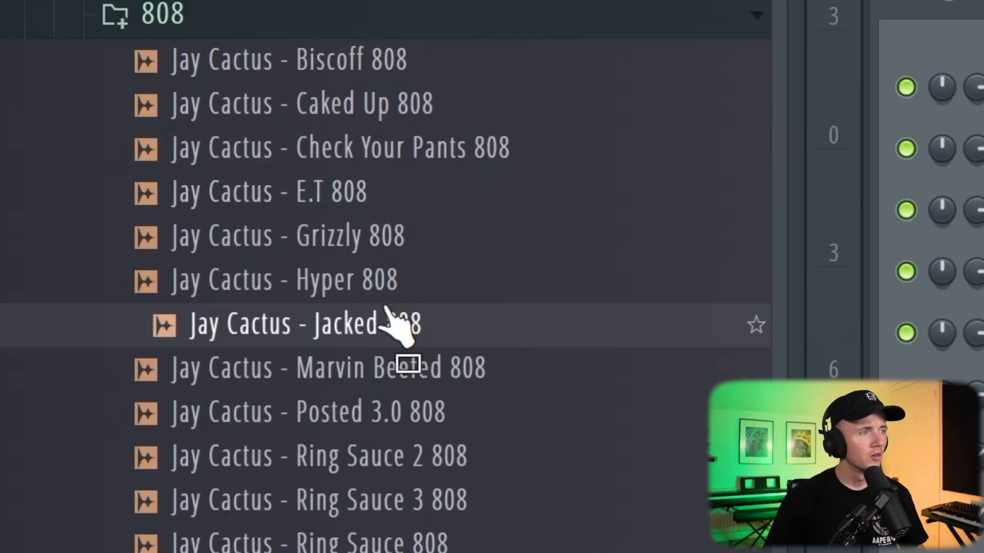
click(384, 272)
click(382, 358)
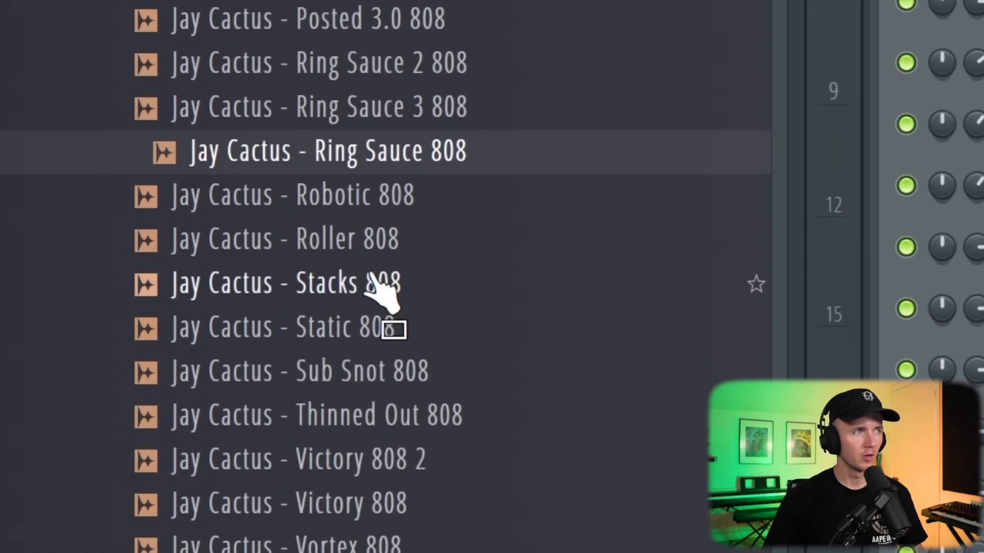
click(381, 482)
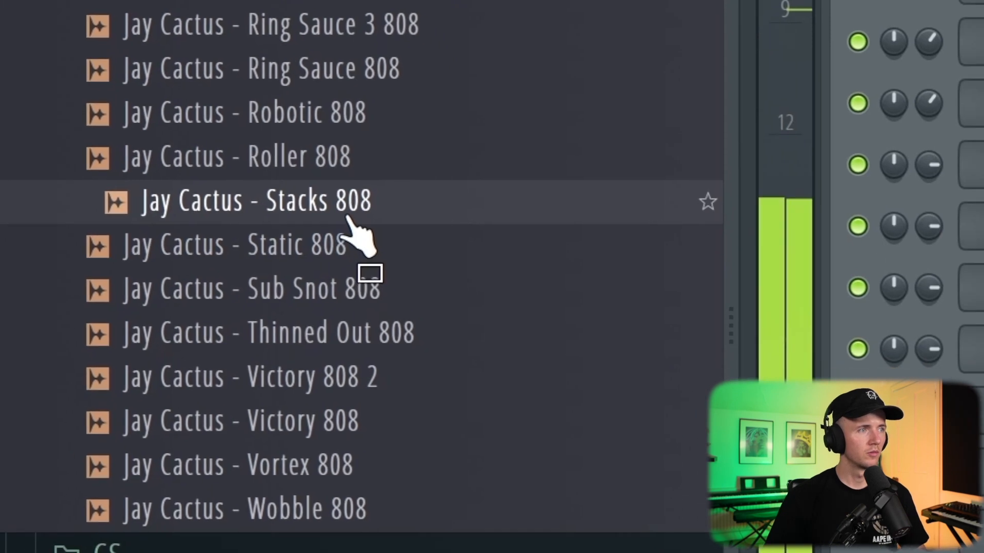
drag(289, 202, 948, 256)
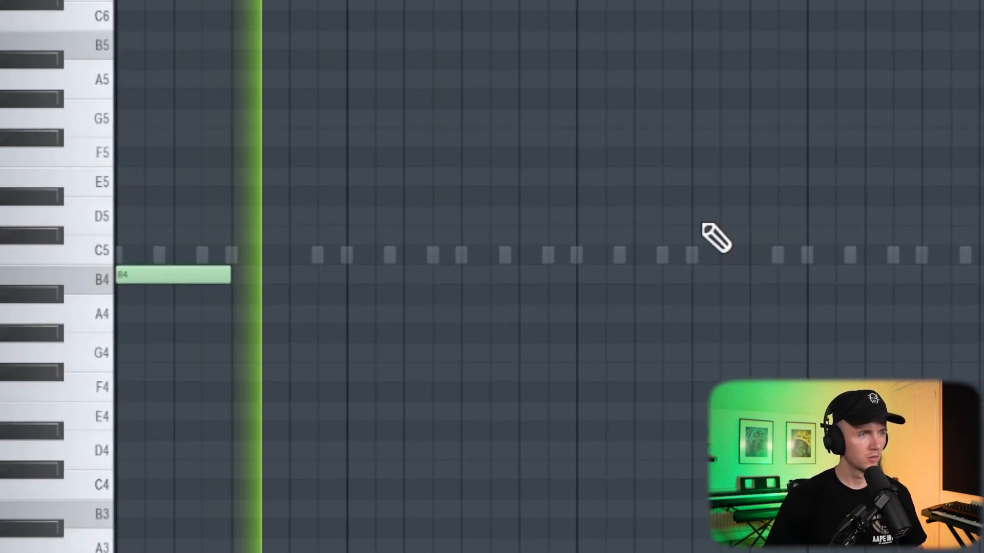
click(578, 277)
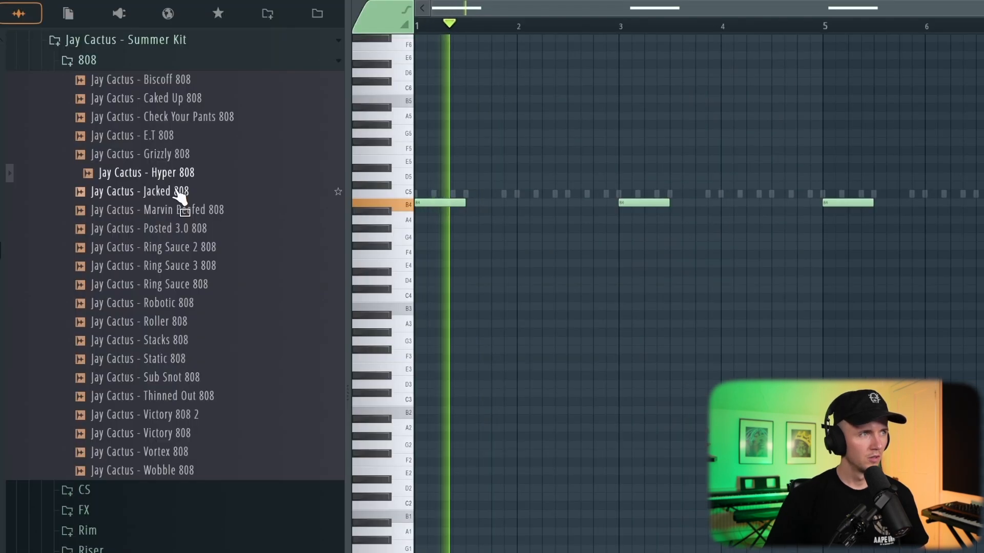
Load the Jay Cactus - Jacked 808 sample and add a higher slide note above the B4 notes in bar 6
drag(176, 193, 496, 292)
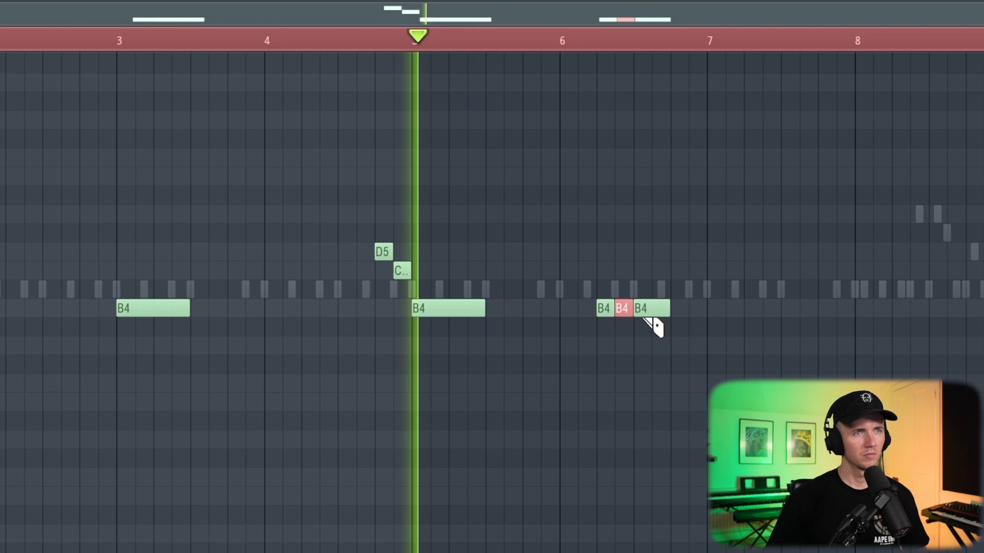
key(p)
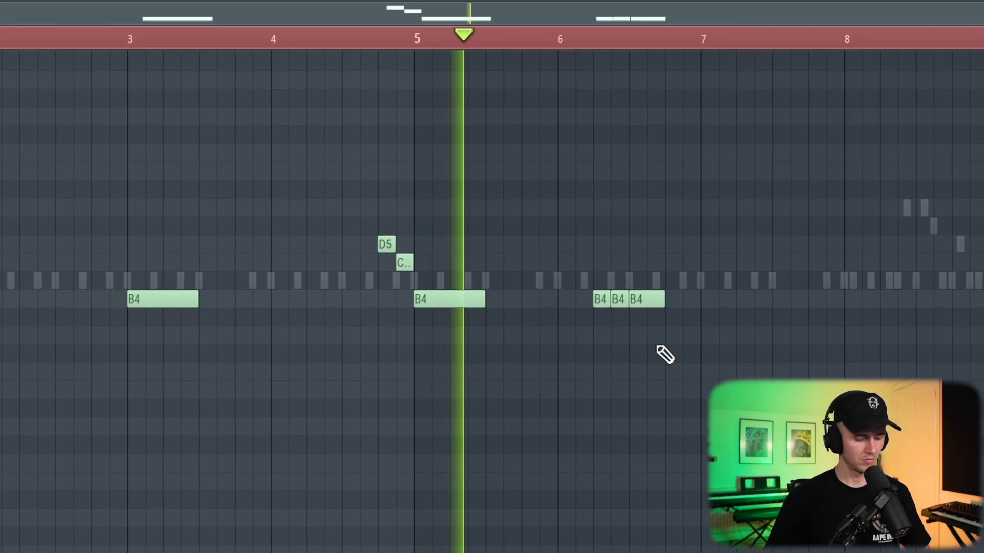
click(647, 251)
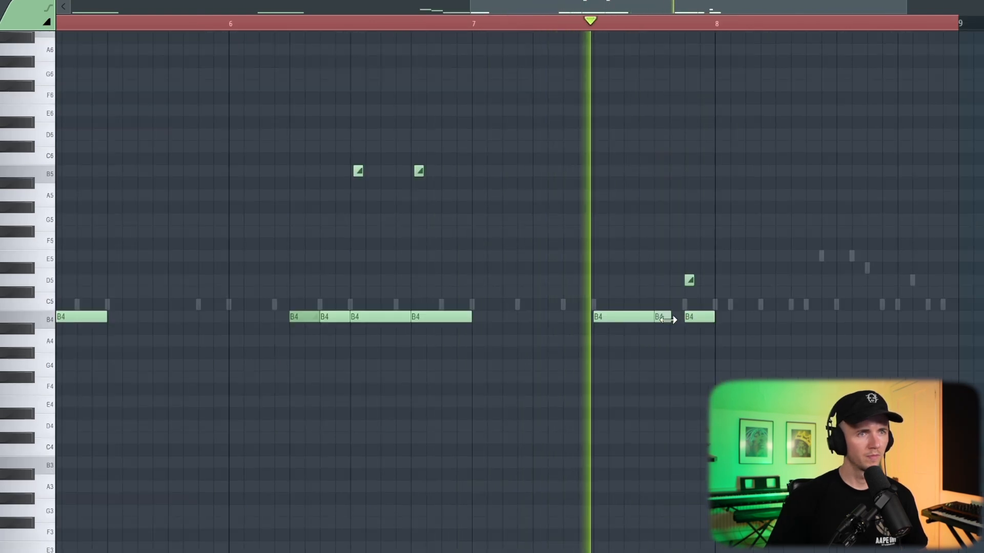
Shorten the short B4 note near the end of bar 7 and try removing the D5 slide note beside it
drag(668, 319, 664, 320)
right_click(688, 280)
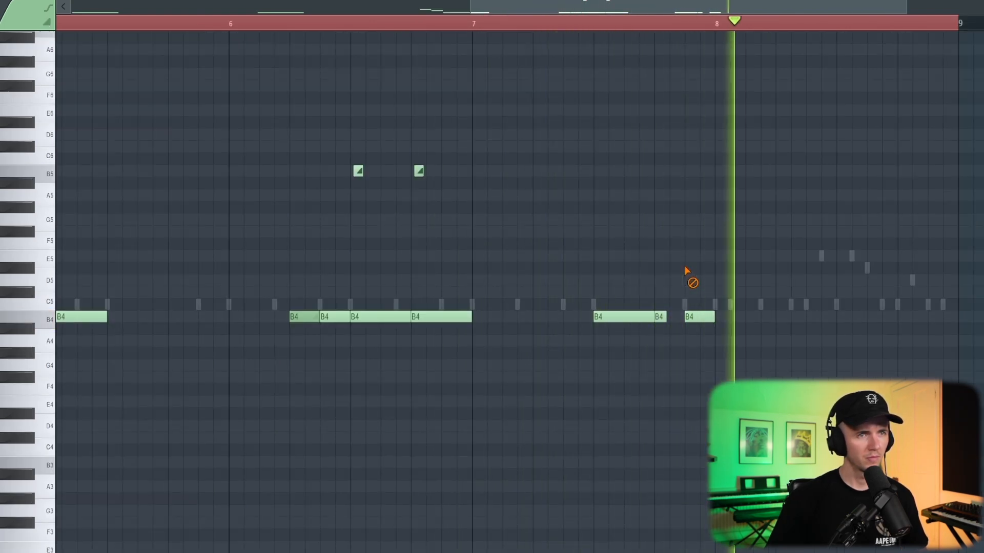
key(ctrl+z)
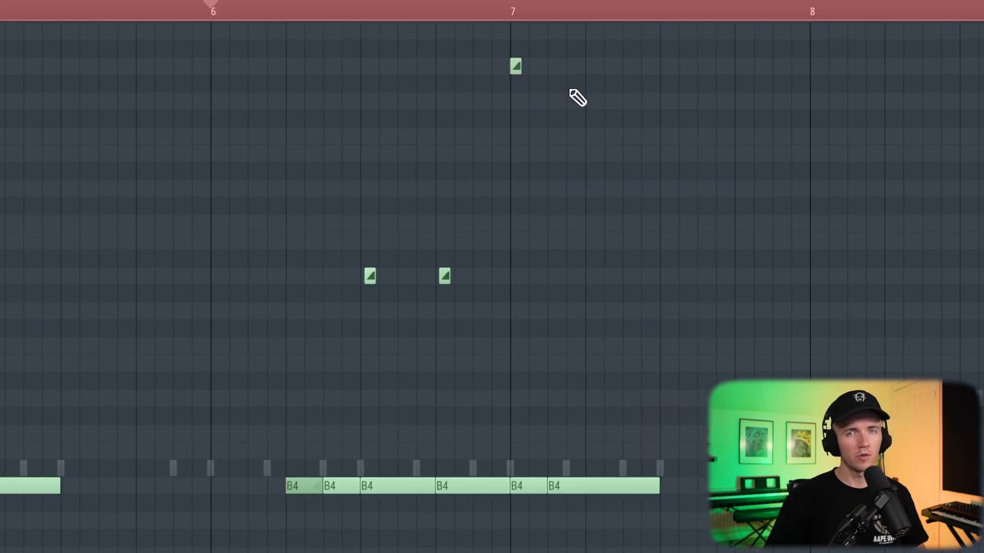
Play back the 808 line and lower the last two of the four F#5 slide notes to D5
key(space)
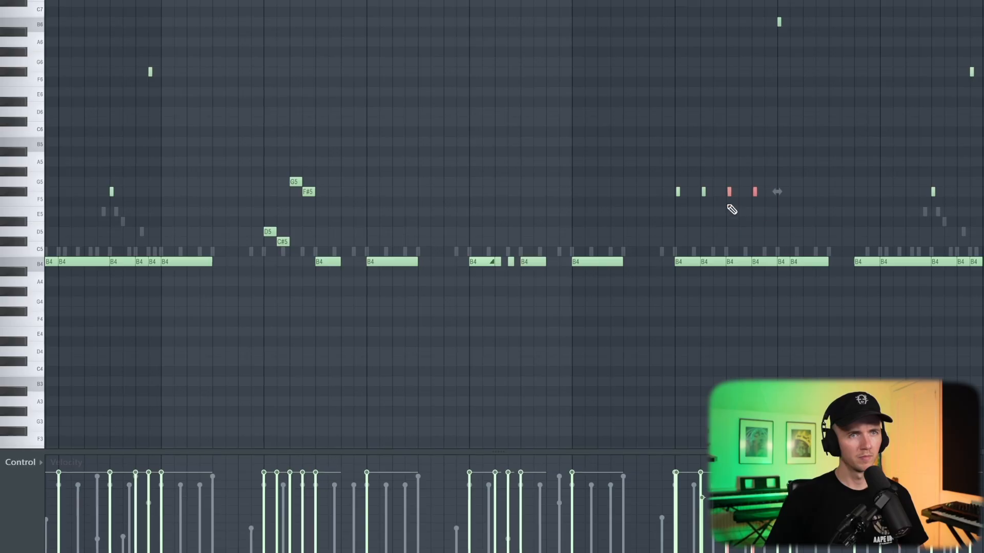
drag(720, 238, 720, 245)
ctrl+click(739, 201)
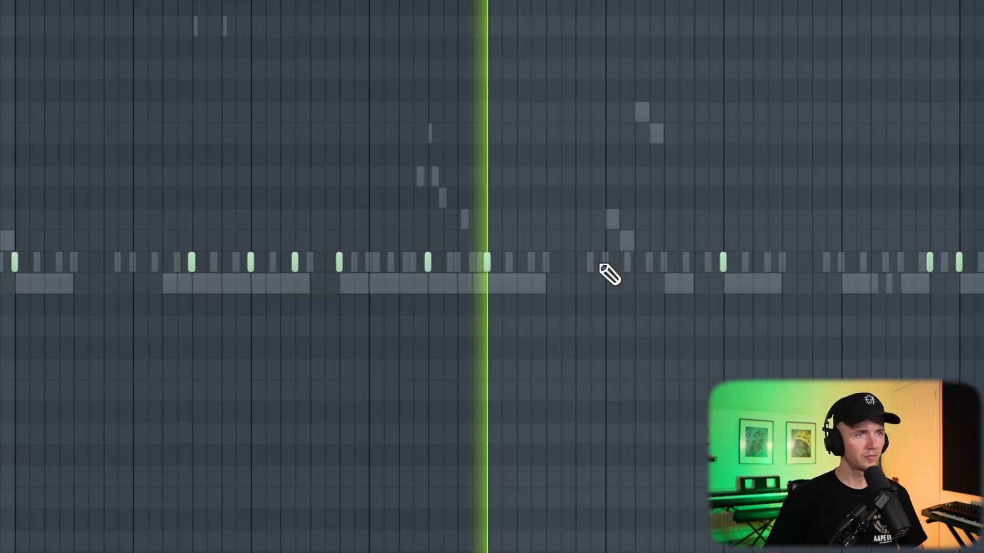
Place kick hits on C5 through the remaining bars of the pattern, following the starts of the 808 notes
scroll(624, 362, up, 3)
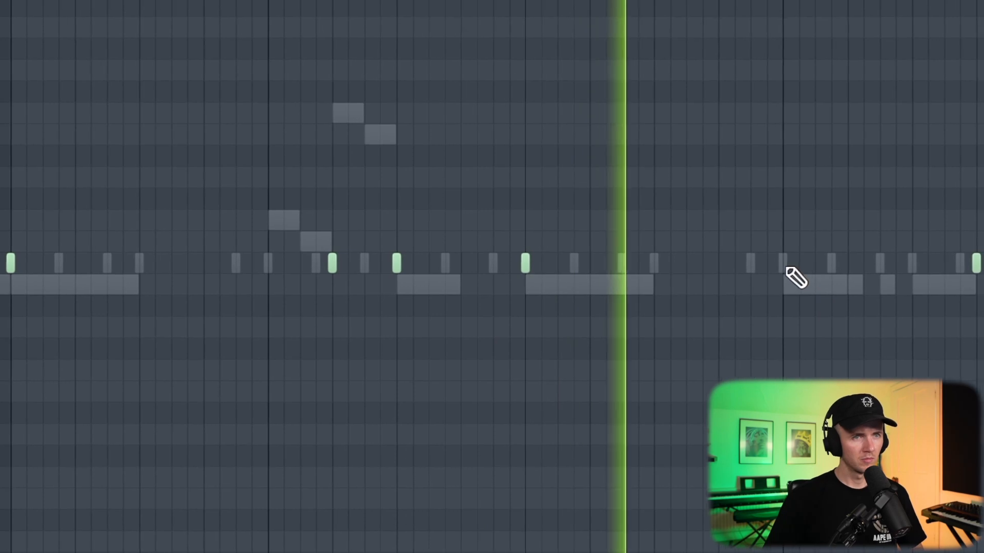
right_click(855, 264)
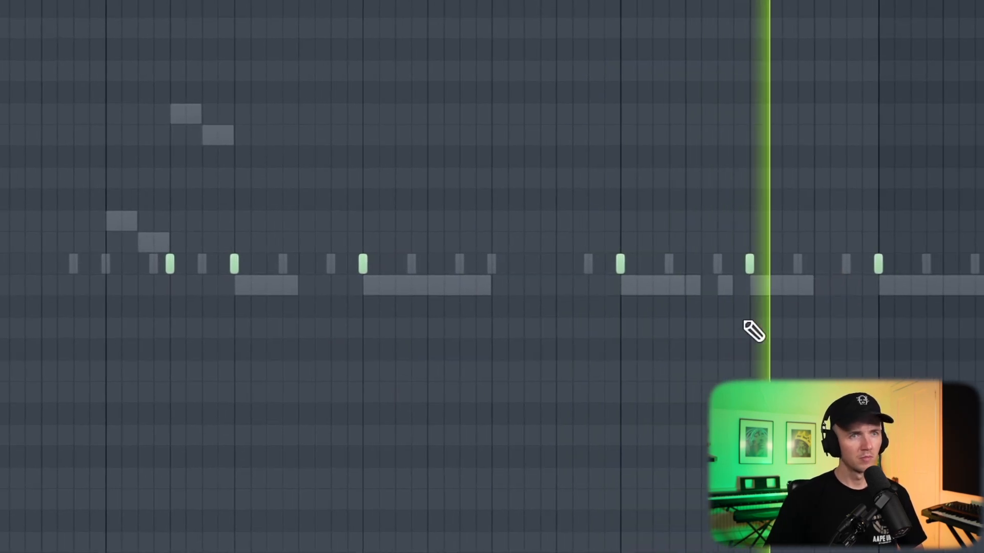
scroll(687, 335, down, 4)
scroll(830, 382, up, 4)
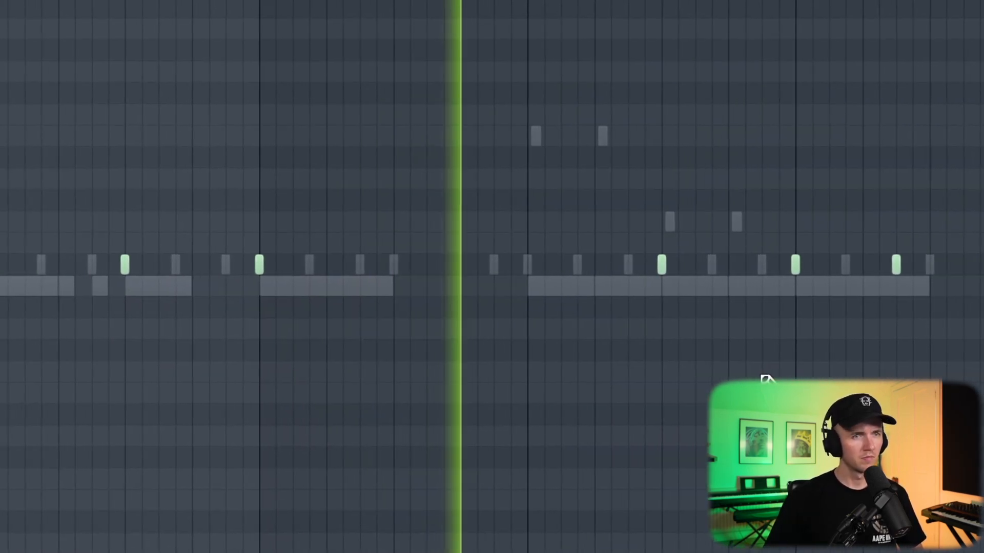
scroll(623, 378, down, 3)
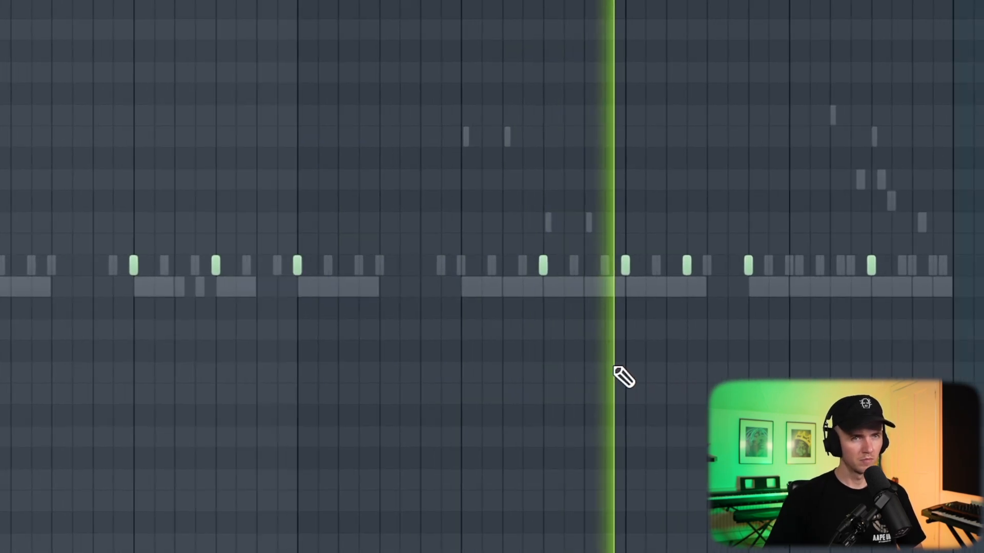
scroll(723, 384, up, 3)
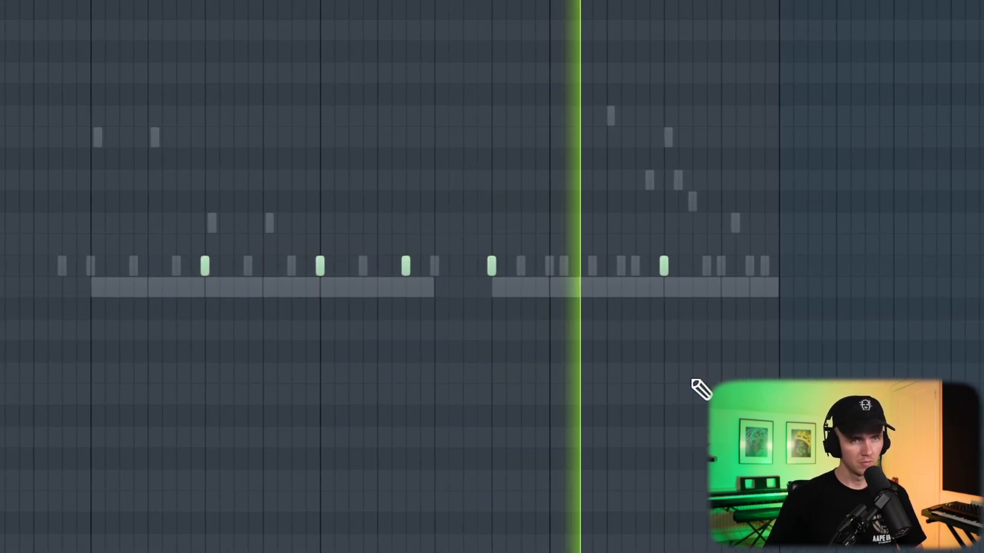
scroll(641, 343, down, 2)
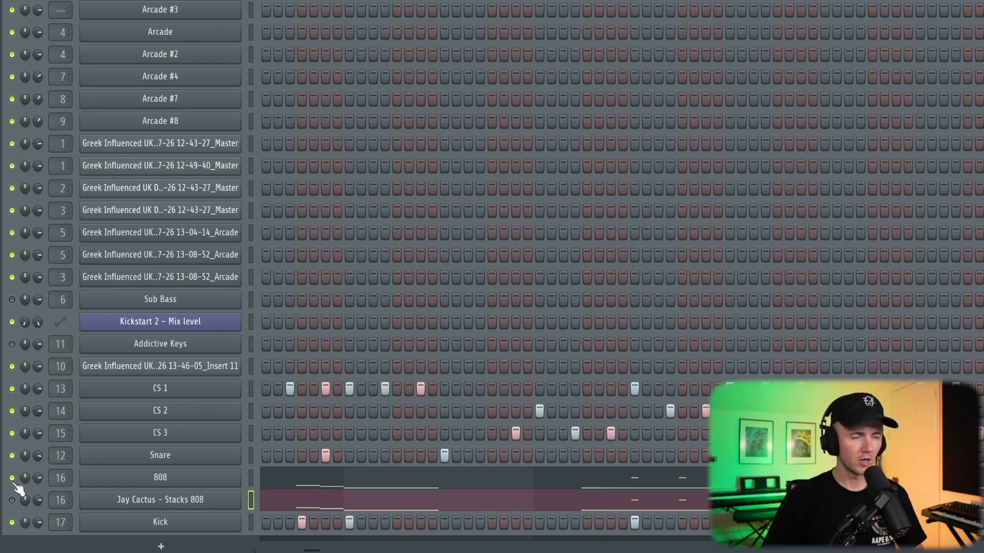
Mute the 808 channel, unmute the Jay Cactus - Stacks 808 channel, and close the 808 channel's sampler settings
click(11, 478)
click(12, 500)
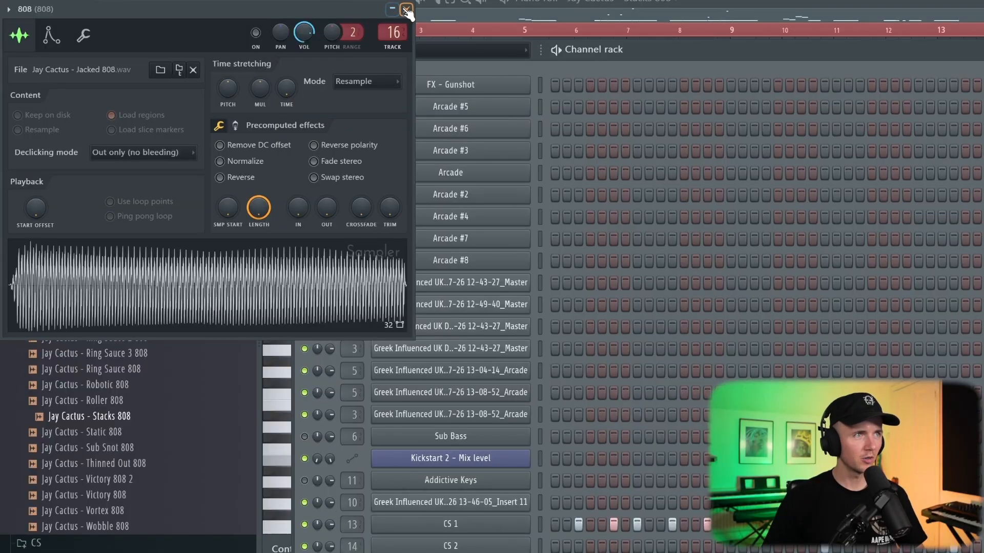
click(407, 10)
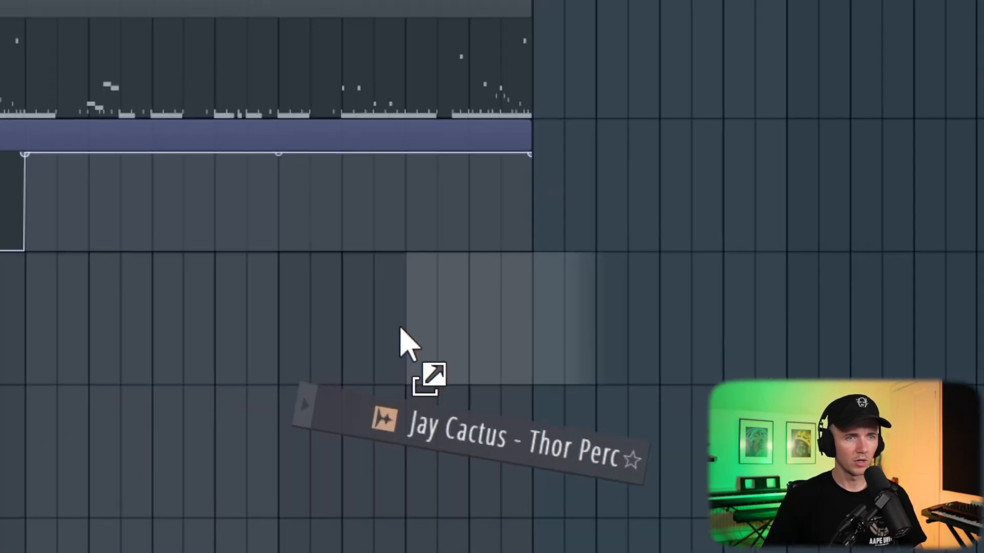
Place the Jay Cactus - Thor Perc sample on Track 12 near the section's end and make its duplicate below unique
drag(406, 347, 252, 338)
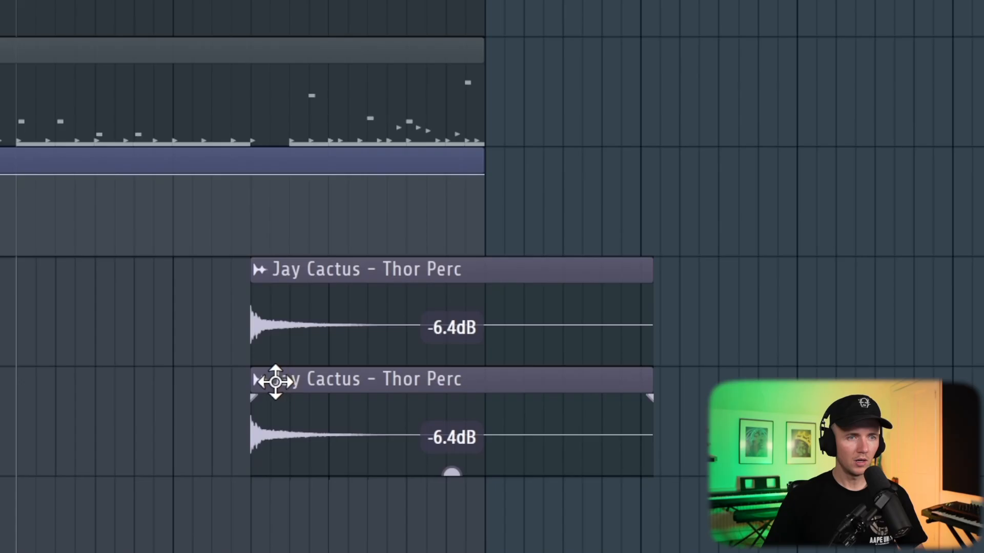
right_click(275, 385)
click(385, 373)
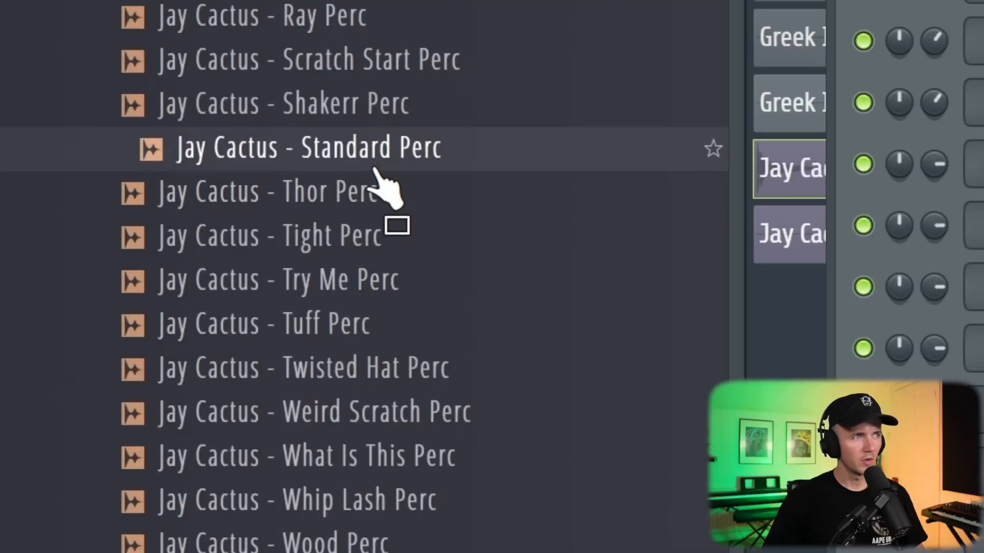
Audition the percussion samples, add Jay Cactus - Try Me Perc to the channel rack, and place a percussion hit in the drum pattern
click(366, 188)
click(373, 241)
click(375, 280)
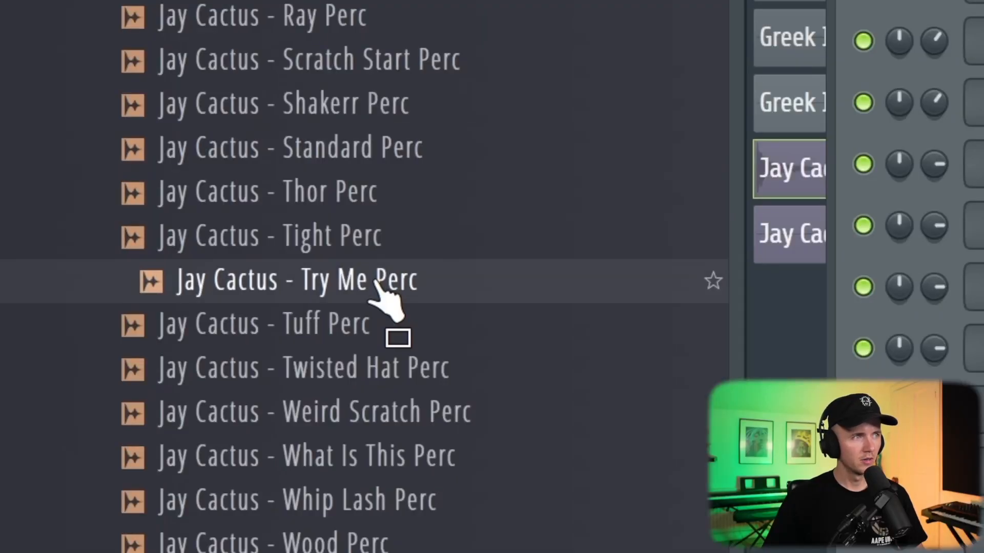
drag(379, 287, 452, 402)
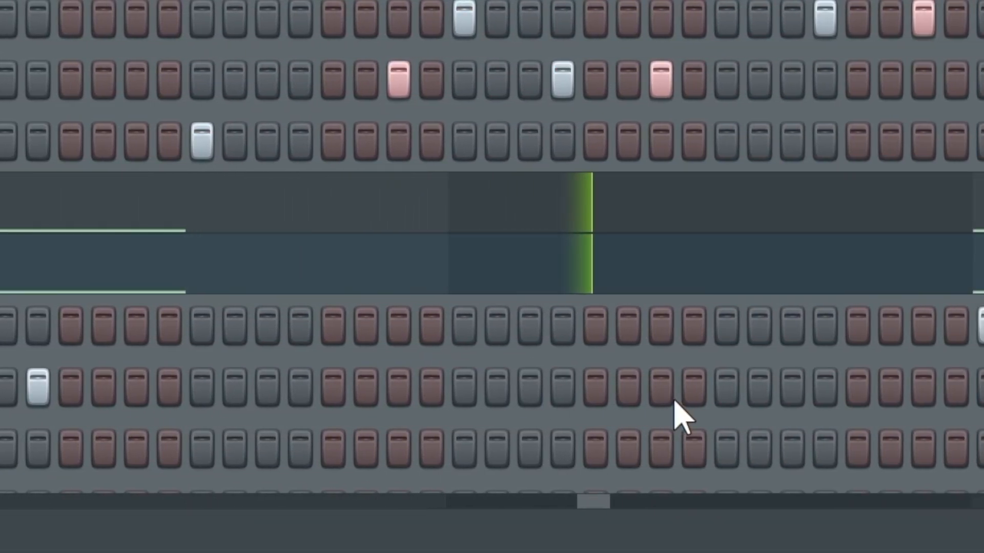
click(652, 392)
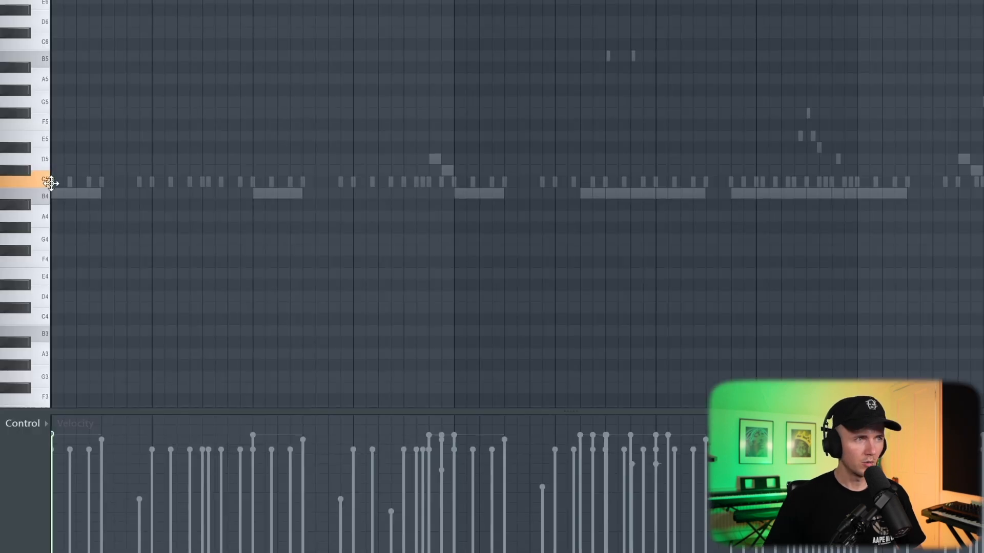
key(space)
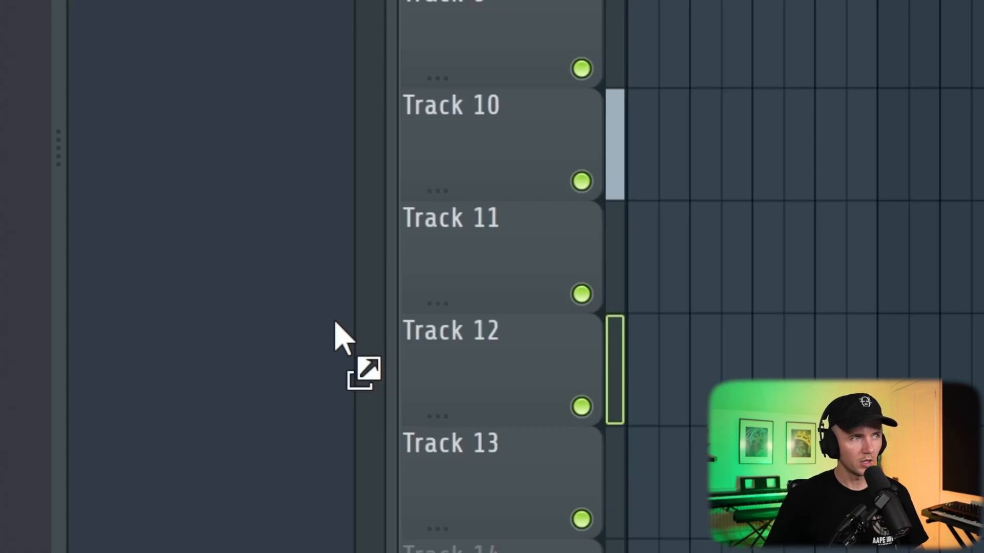
Add the Jay Cactus - Shots Perc Fill sample to the playlist and arrange its clips on Track 14 from bars 13 and 17
drag(333, 330, 424, 329)
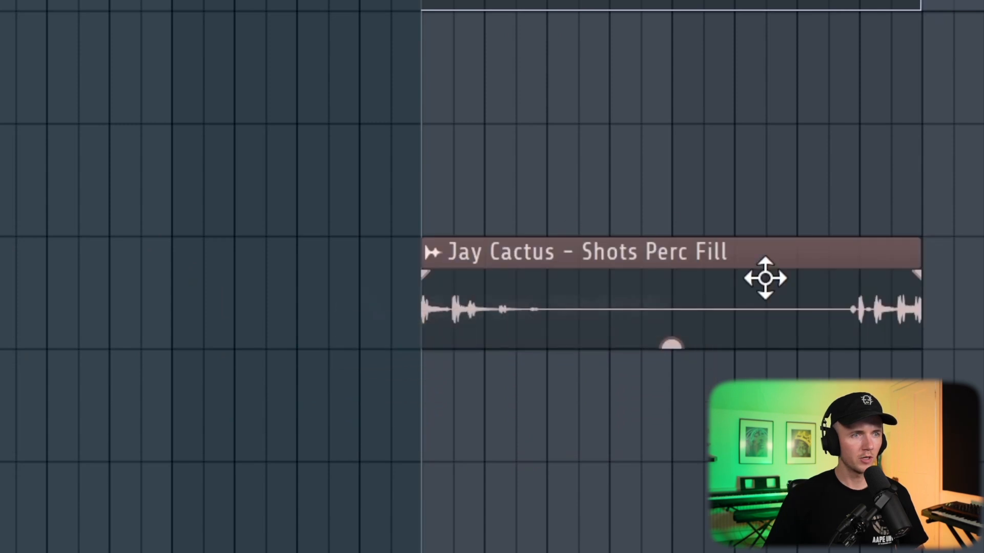
drag(457, 446, 692, 449)
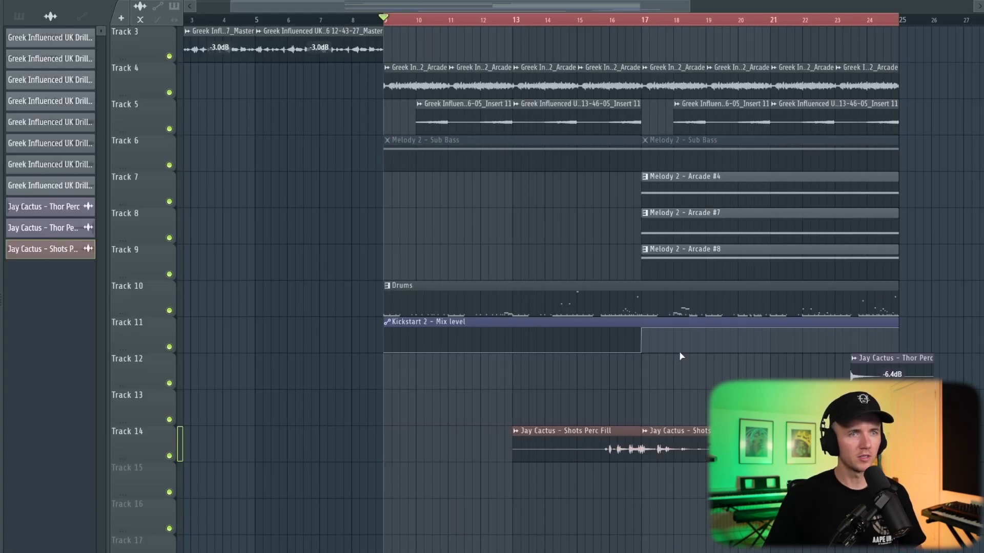
Mute the second Jay Cactus - Shots Perc Fill clip at bar 17 on Track 14 and play back the arrangement
scroll(681, 356, down, 3)
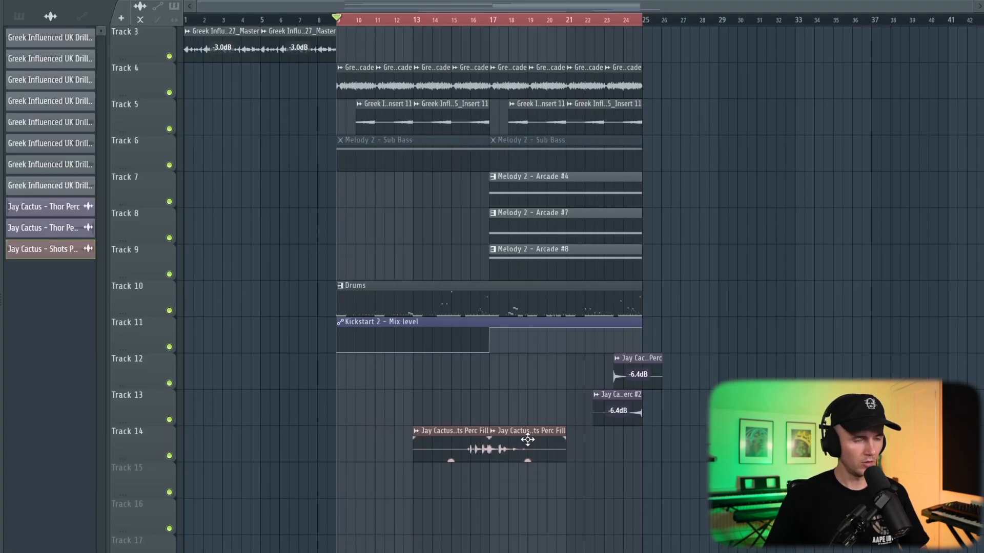
click(493, 431)
click(458, 21)
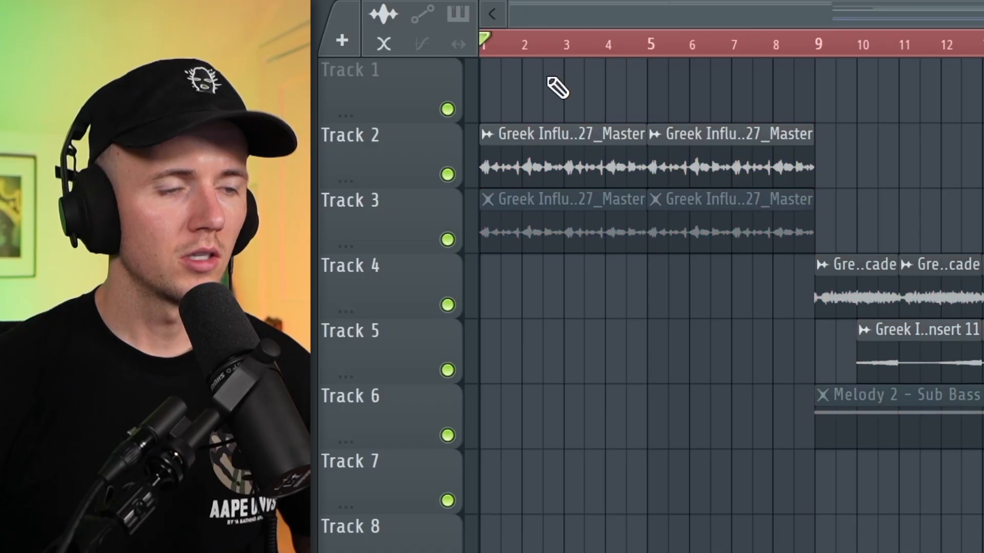
key(space)
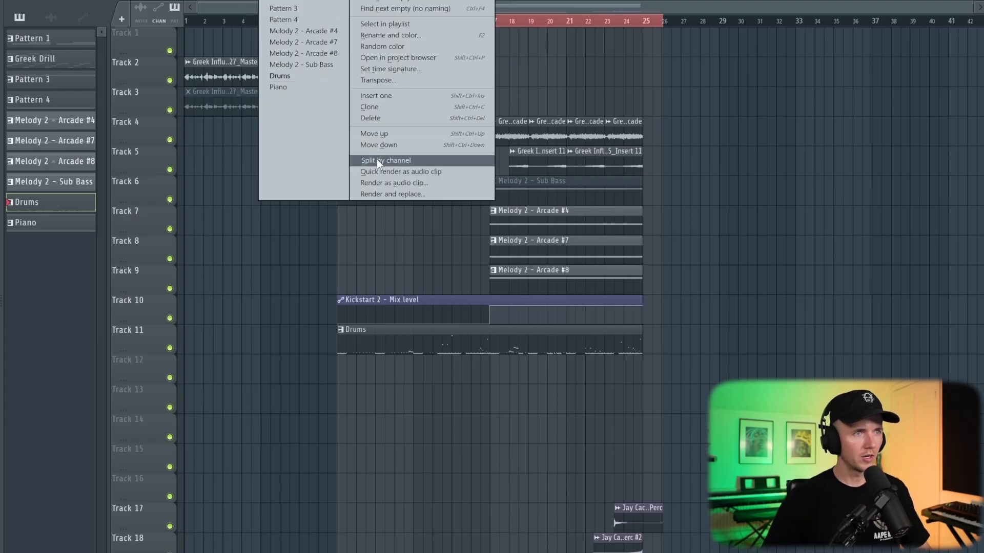
Split the Drums pattern by channel and duplicate the whole section from bar 9 so it repeats from bar 25
click(377, 158)
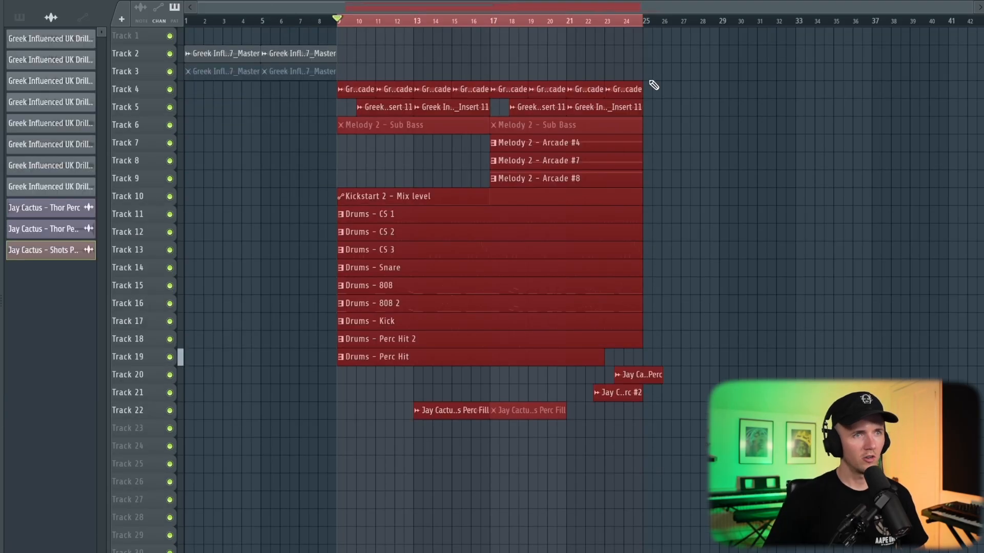
key(ctrl+b)
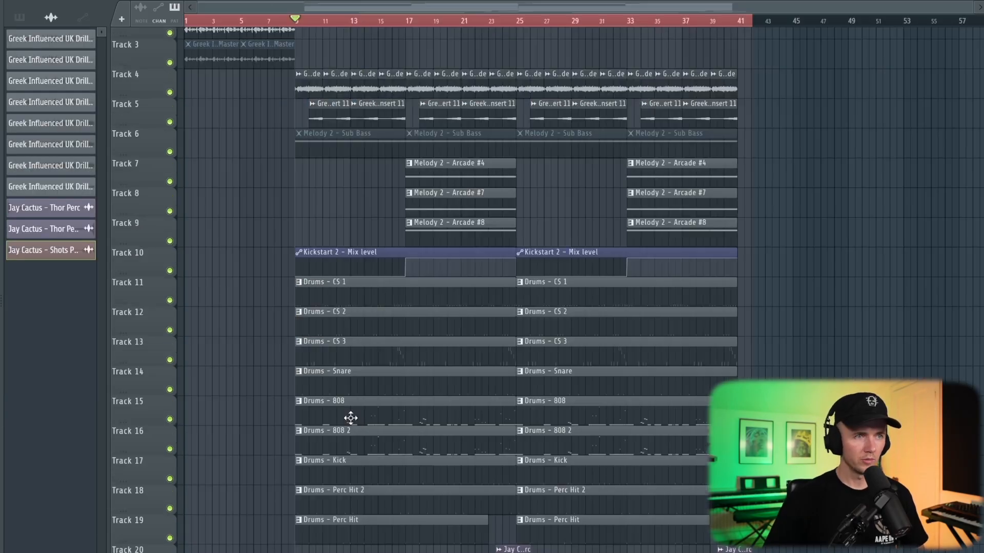
Delete the Drums - 808 2 clip from the first section and the Drums - 808 clip from the repeated section
right_click(371, 445)
right_click(545, 419)
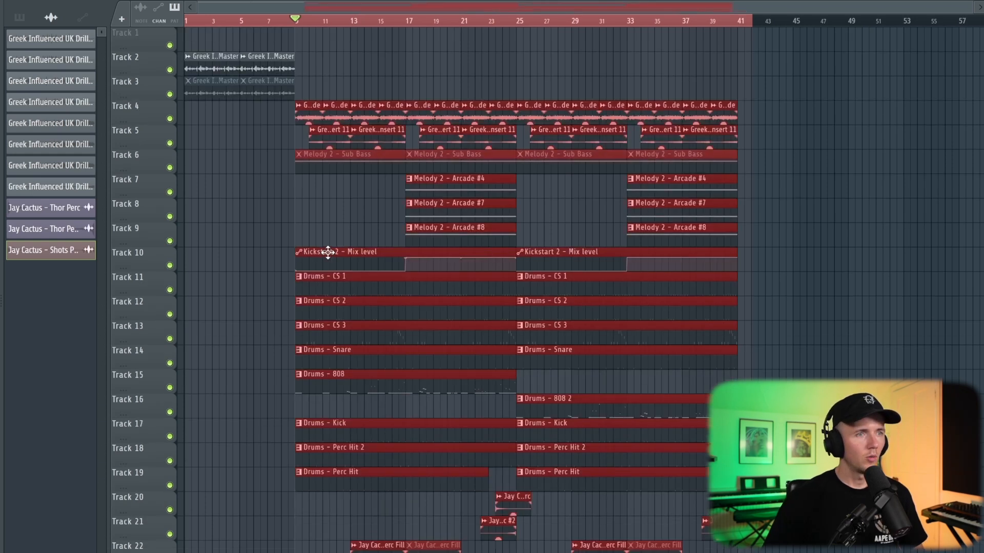
Move the two sections to start at bar 25 and fill bars 9 to 25 on Track 4 with the Arcade melody clips
drag(326, 252, 438, 249)
drag(478, 101, 504, 109)
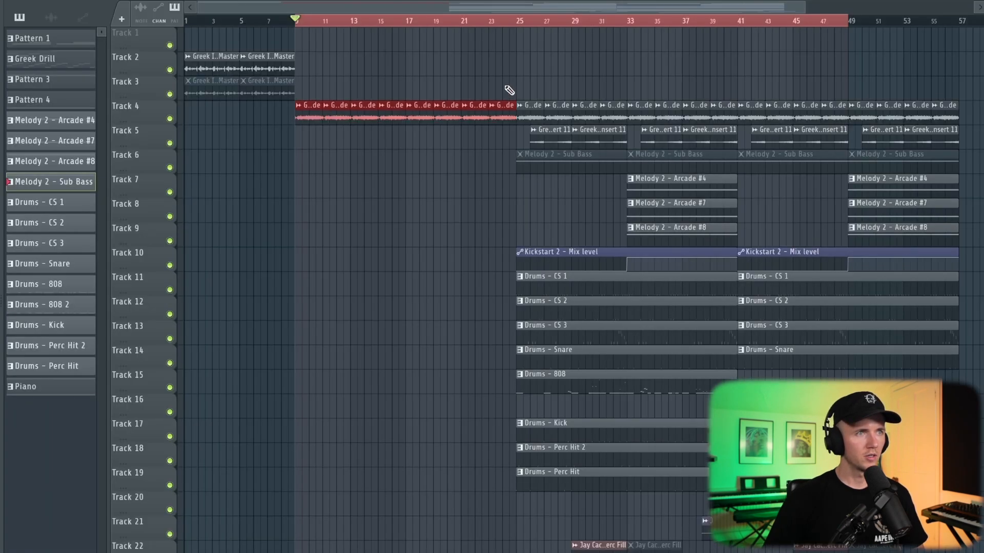
key(ctrl+d)
key(ctrl+a)
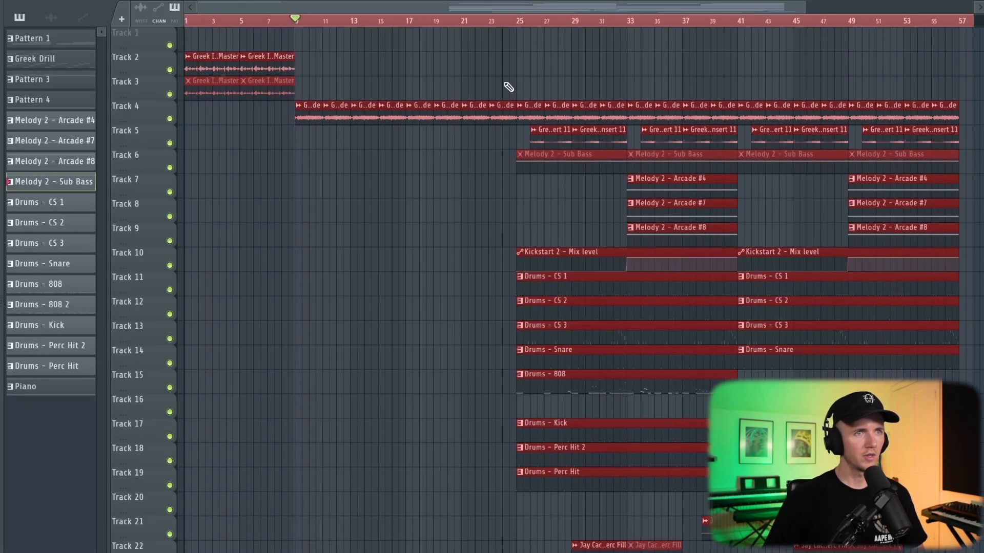
key(ctrl+d)
Unmute the Melody 2 - Sub Bass clip at bar 25 on Track 6 and copy it to bar 17
key(space)
scroll(451, 190, down, 2)
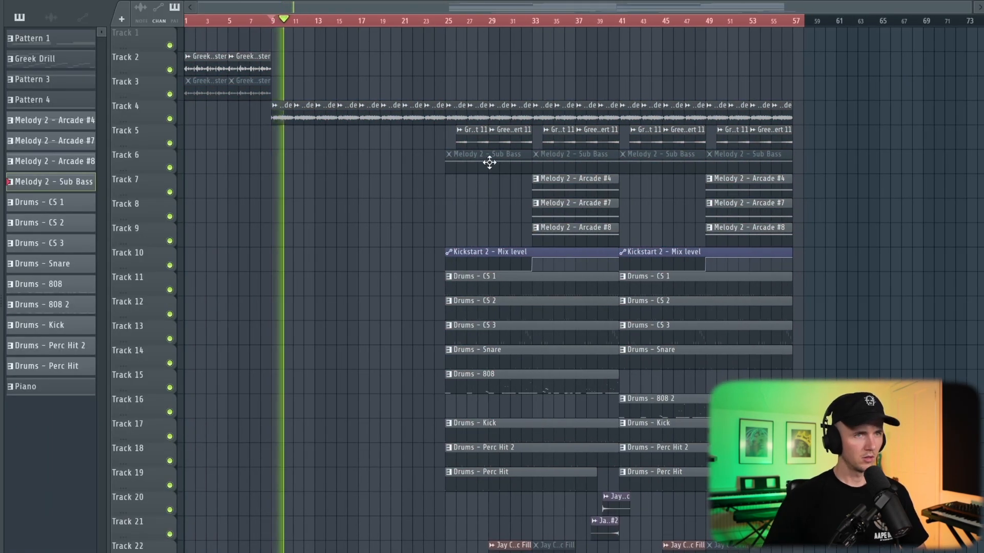
alt+right_click(485, 167)
drag(477, 164, 389, 163)
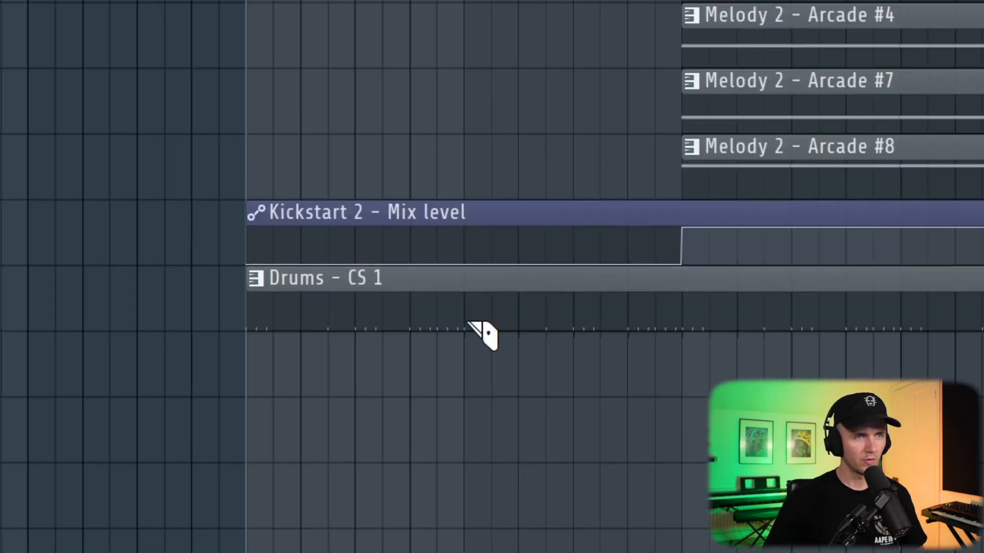
Trim the intro's Drums - CS 1 clip on Track 11 to start at bar 13 and play it back
drag(484, 334, 595, 330)
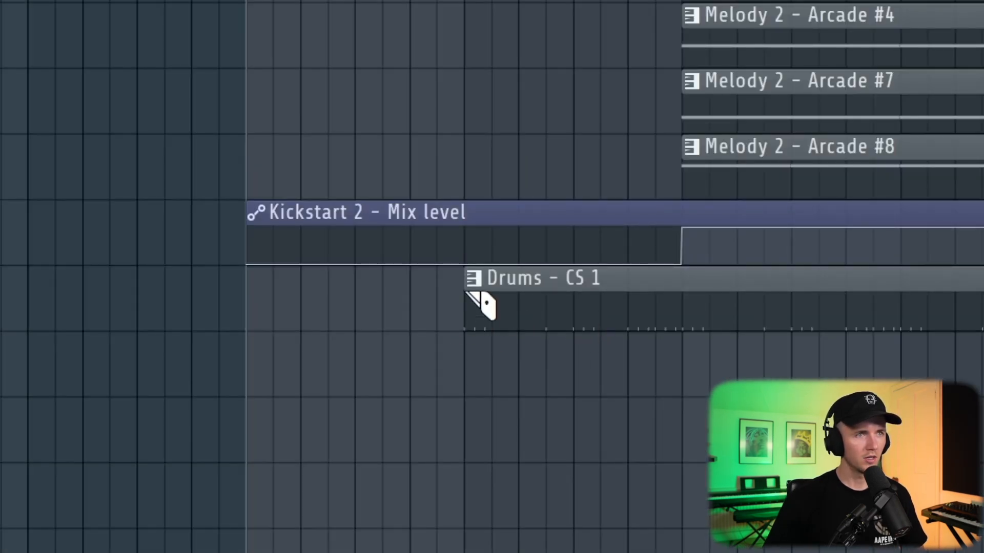
key(space)
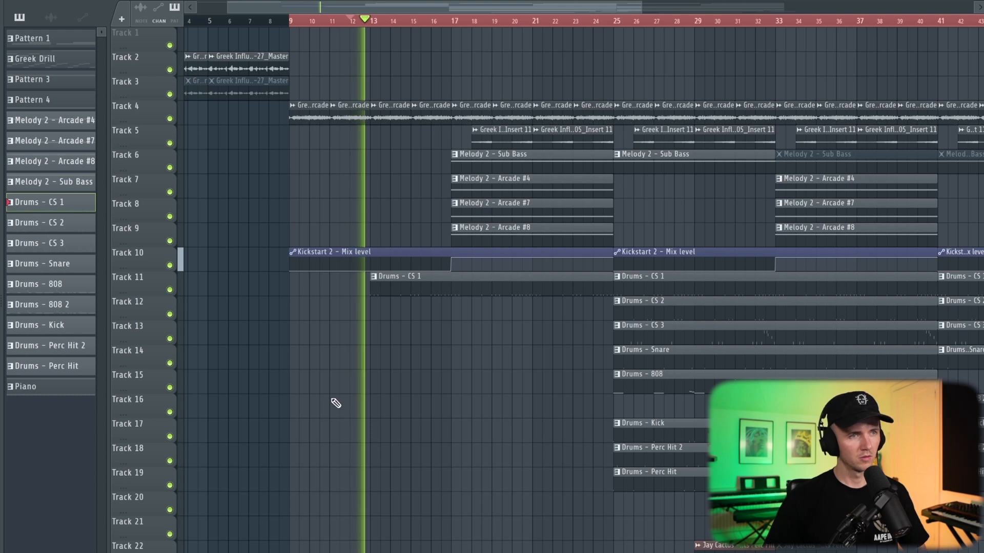
Replace the second Arcade melody clip on Track 4 with the unique #2 version used at bar 9
scroll(351, 399, down, 3)
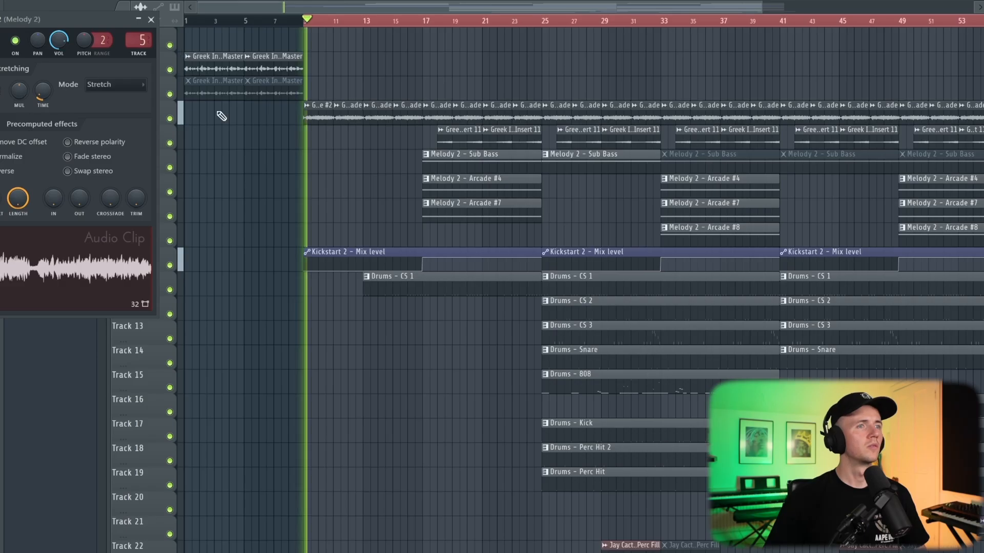
right_click(347, 117)
click(348, 115)
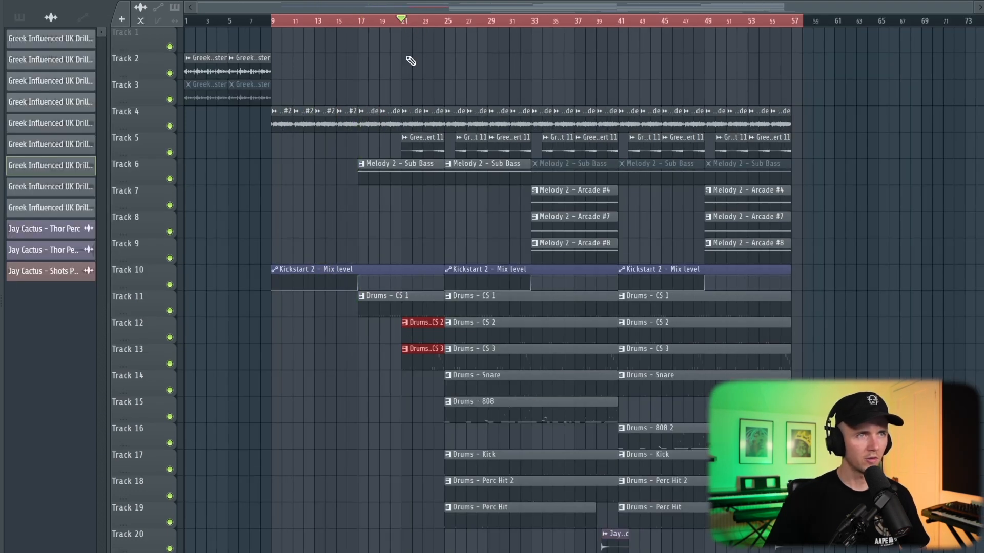
Play the build-up from bar 21 and from about bar 23 to check the transition into the drop at bar 25
key(space)
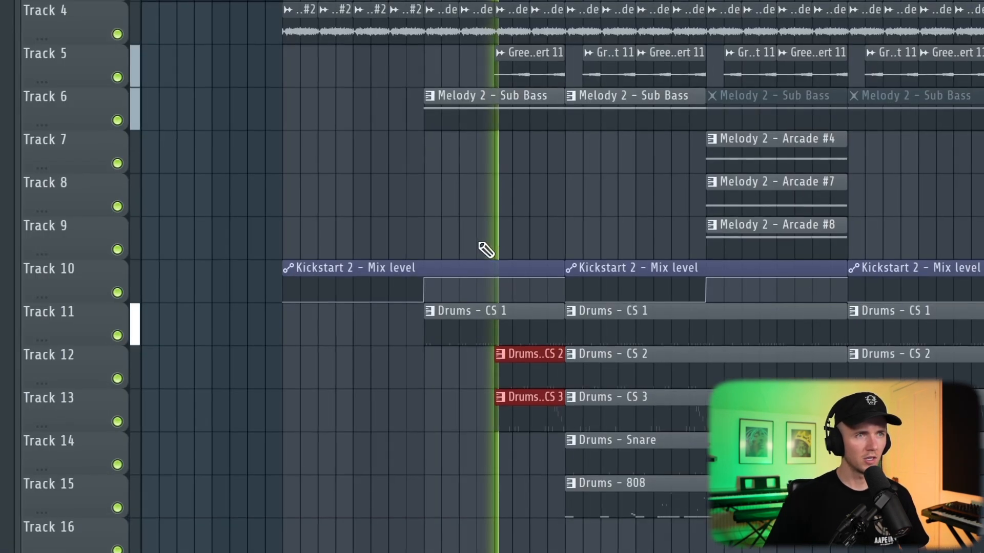
ctrl+click(396, 258)
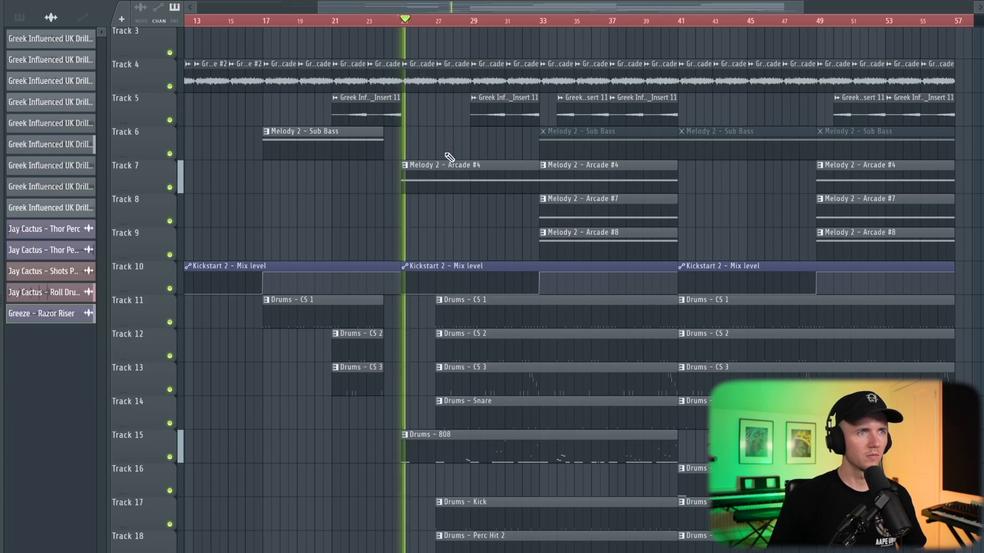
click(368, 23)
key(space)
scroll(354, 385, down, 4)
scroll(334, 427, up, 2)
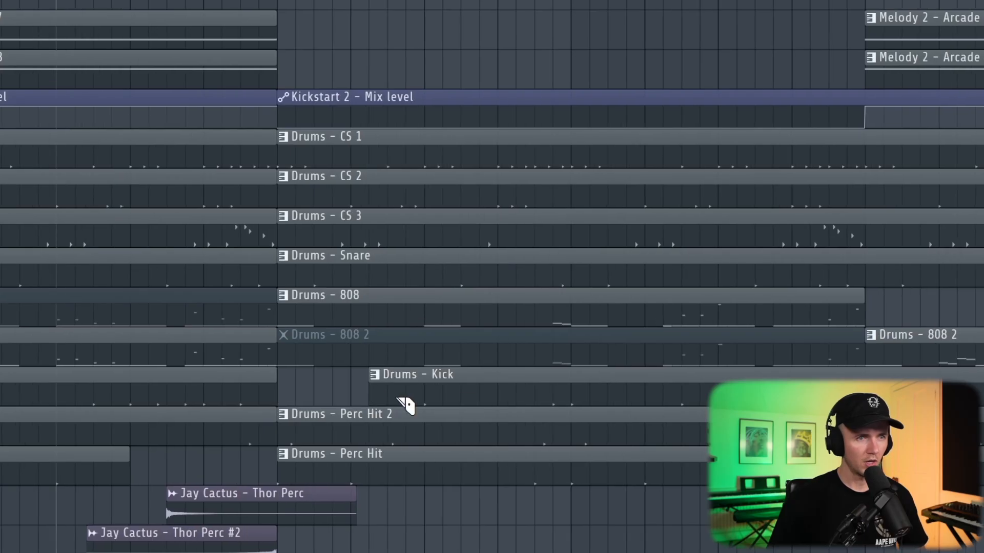
Trim the starts of the Drums - Perc Hit 2, Snare, CS 2 and CS 3 clips after bar 41 to bar 45
drag(420, 429, 574, 430)
drag(400, 277, 449, 284)
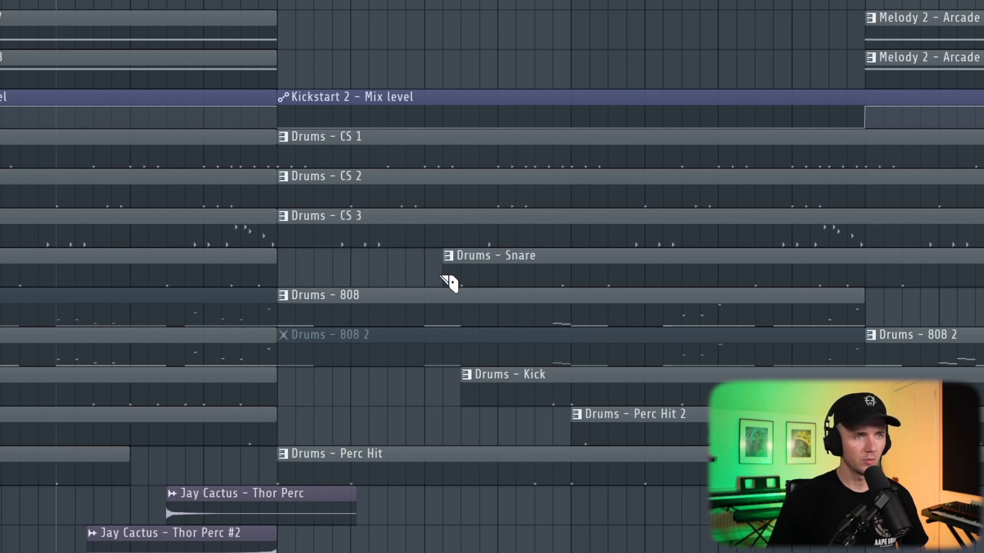
drag(418, 201, 602, 203)
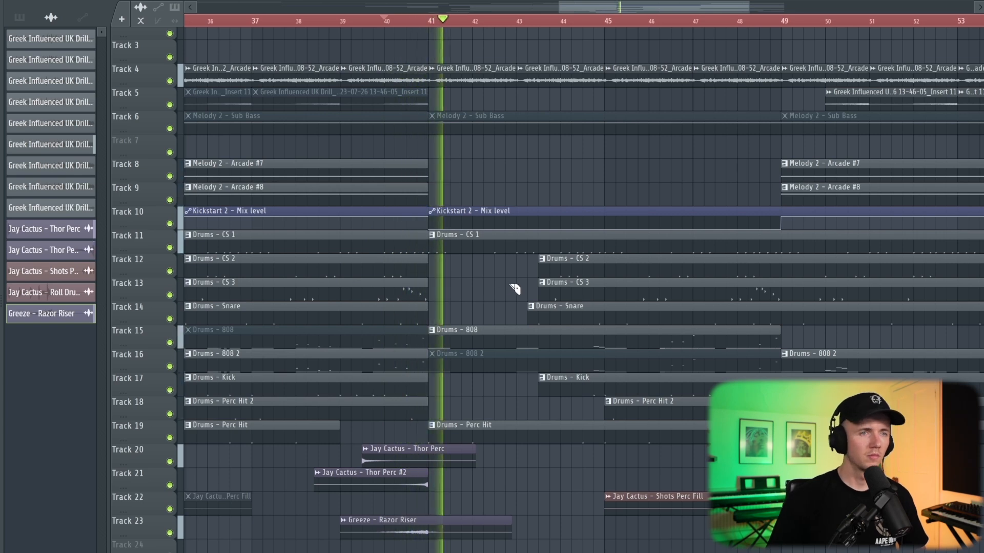
drag(576, 285, 610, 291)
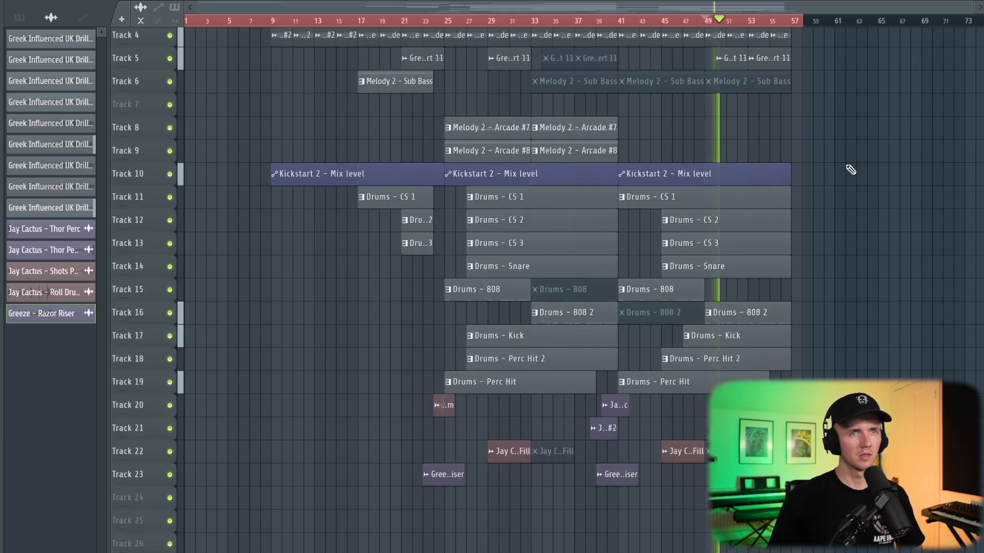
Stop playback and duplicate all clips between bars 17 and 57 so the arrangement repeats from bar 57
scroll(851, 169, up, 2)
scroll(854, 173, up, 2)
scroll(855, 174, down, 1)
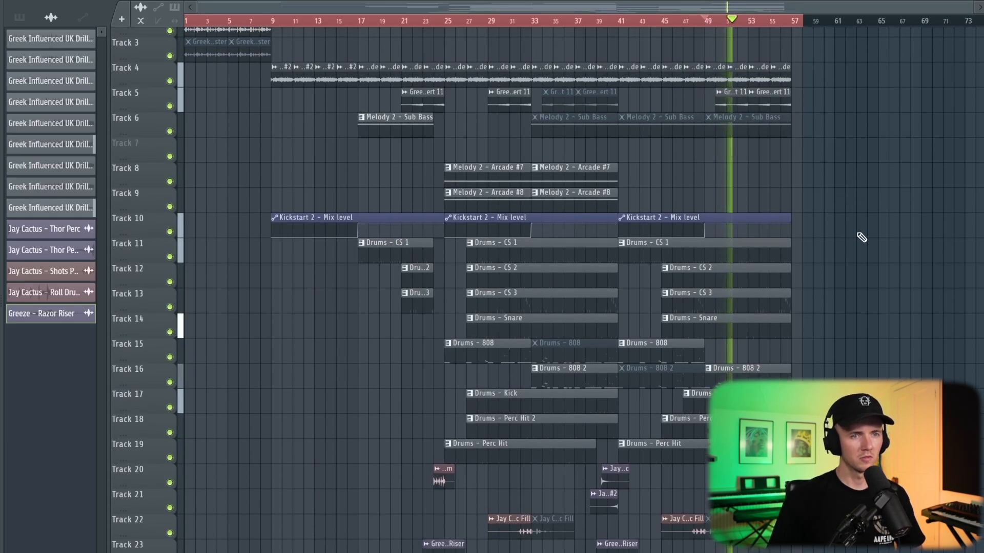
key(space)
drag(861, 237, 455, 31)
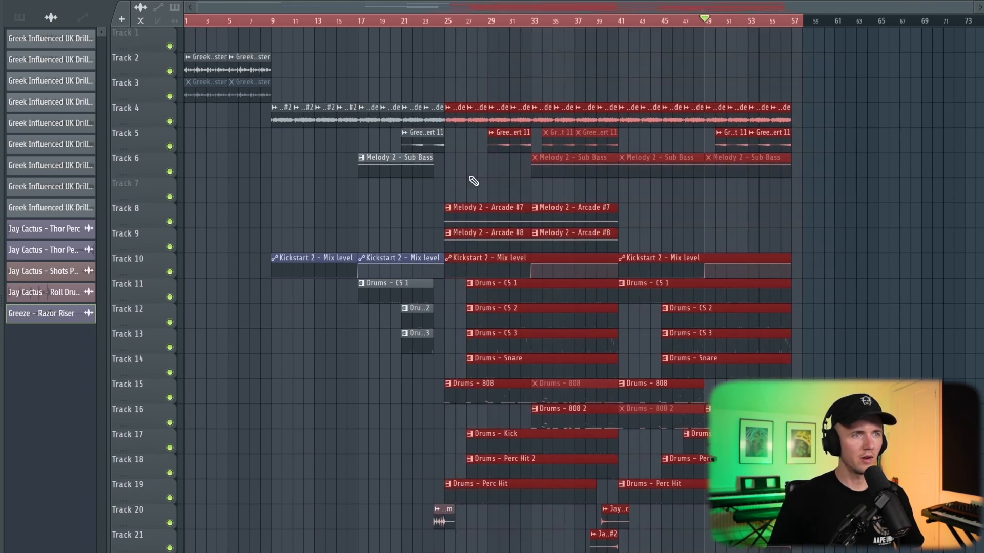
scroll(472, 181, down, 1)
key(ctrl+b)
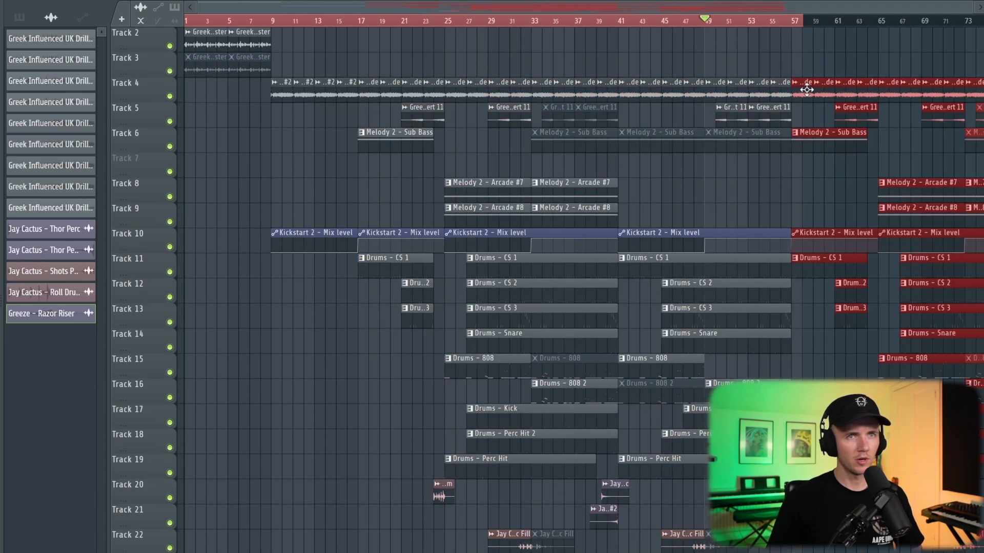
Copy the #2 melody clips from bars 9 to 17 on Track 4 into the gap from bar 57 to 65
scroll(297, 73, down, 3)
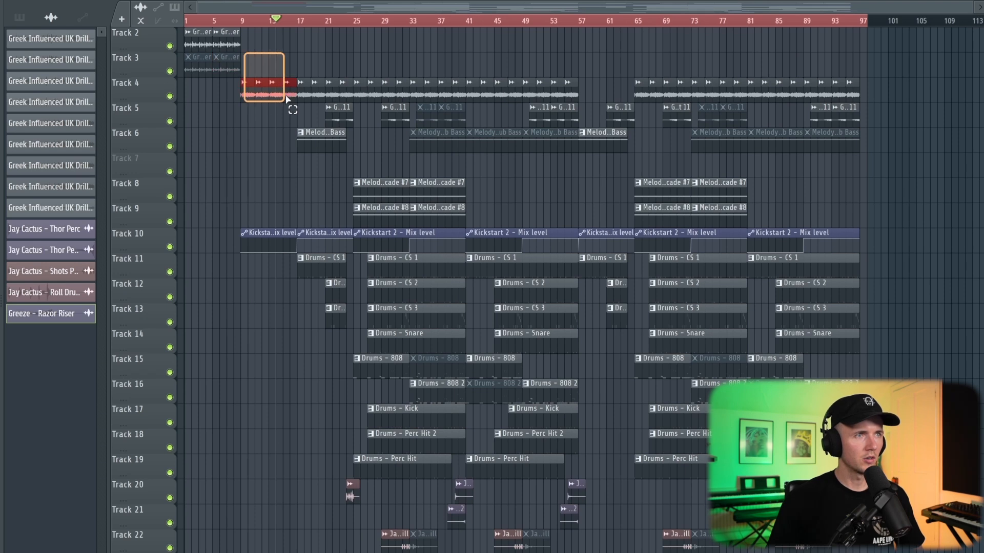
drag(286, 98, 291, 83)
drag(555, 92, 631, 93)
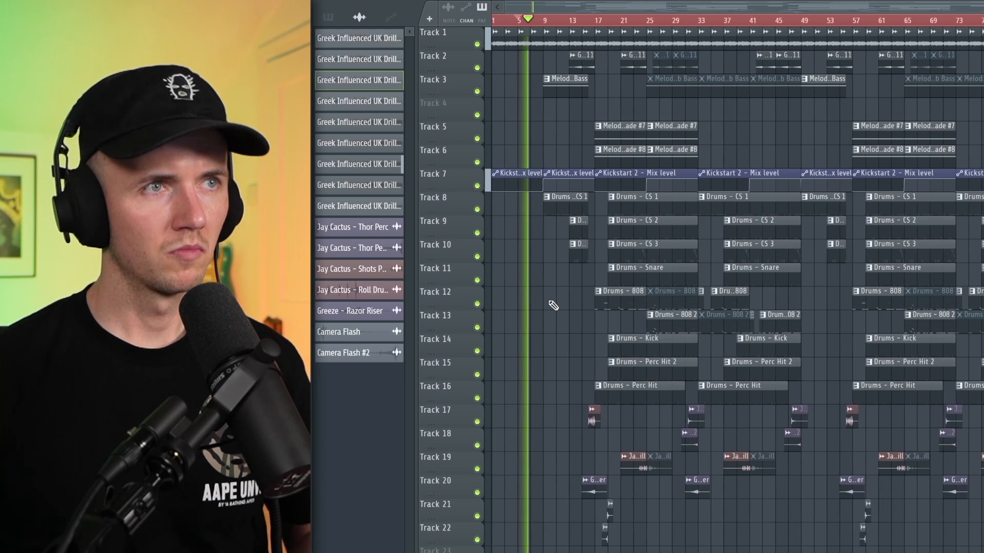
scroll(540, 317, up, 2)
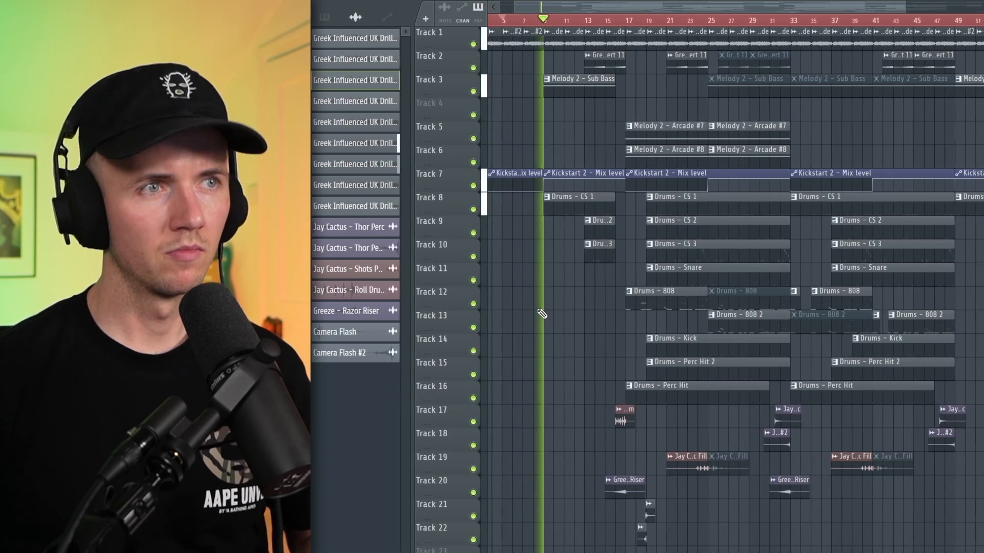
scroll(541, 313, down, 2)
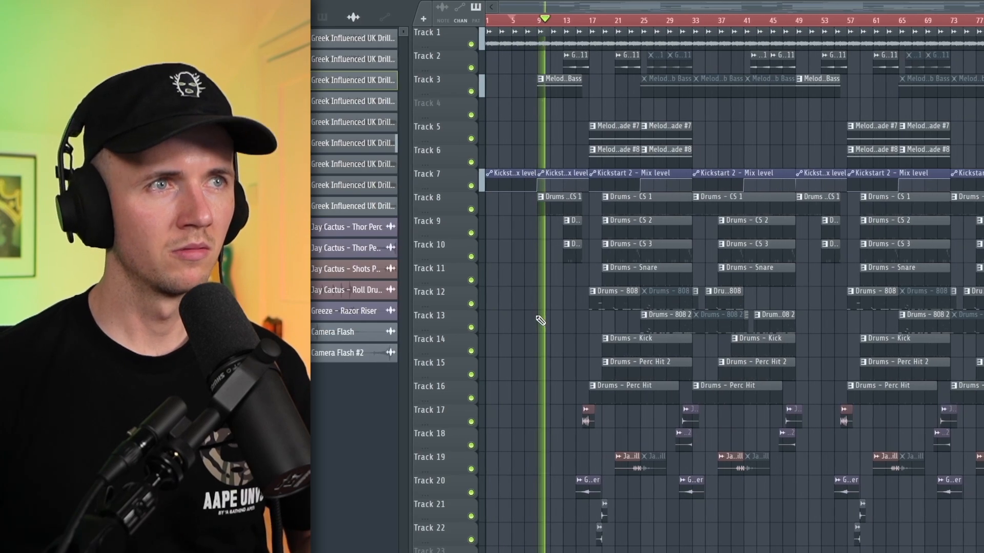